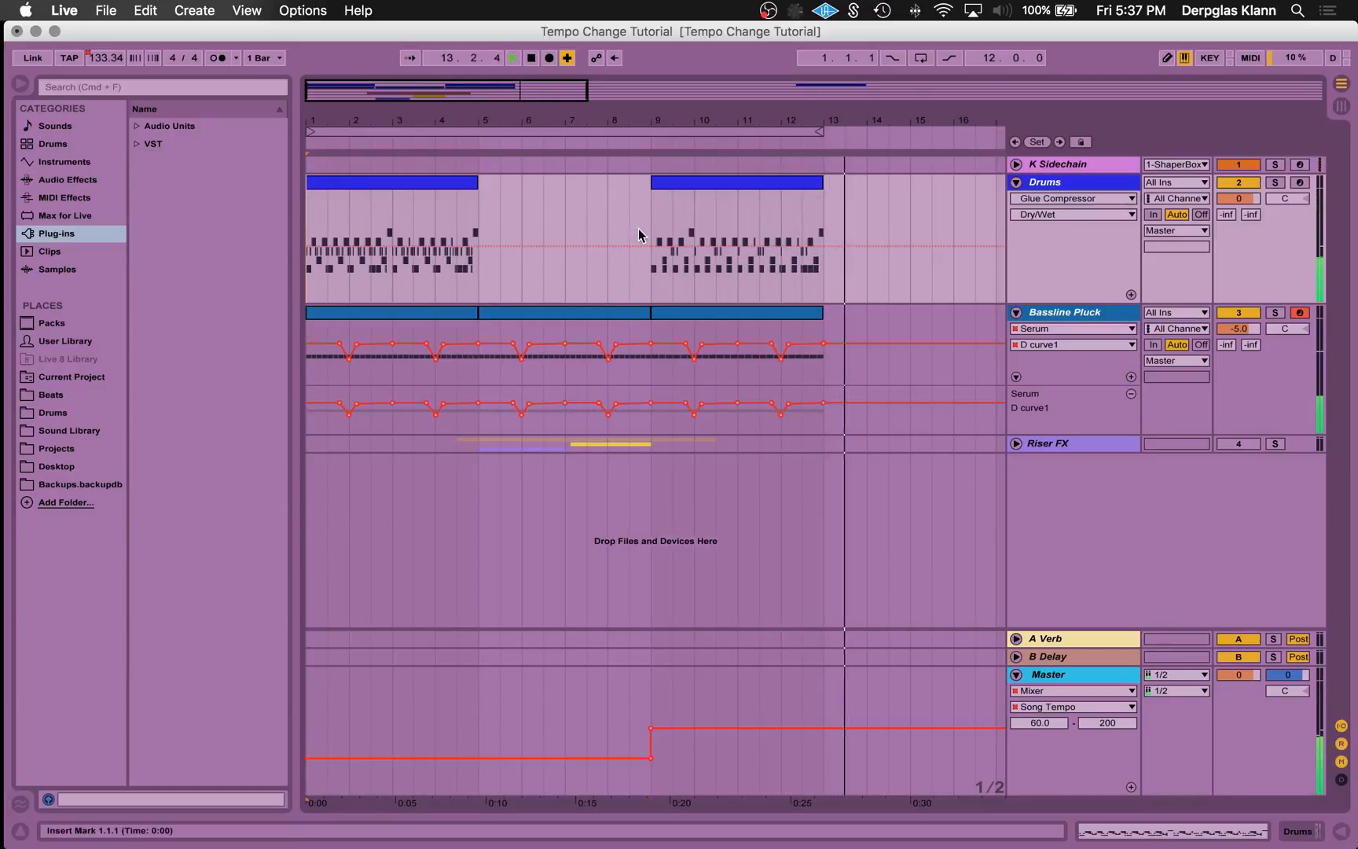
- Stop playback, solo the Bassline Pluck track and compare the notes in its clips at bars 5 and 9
{"action": "key", "text": "space"}
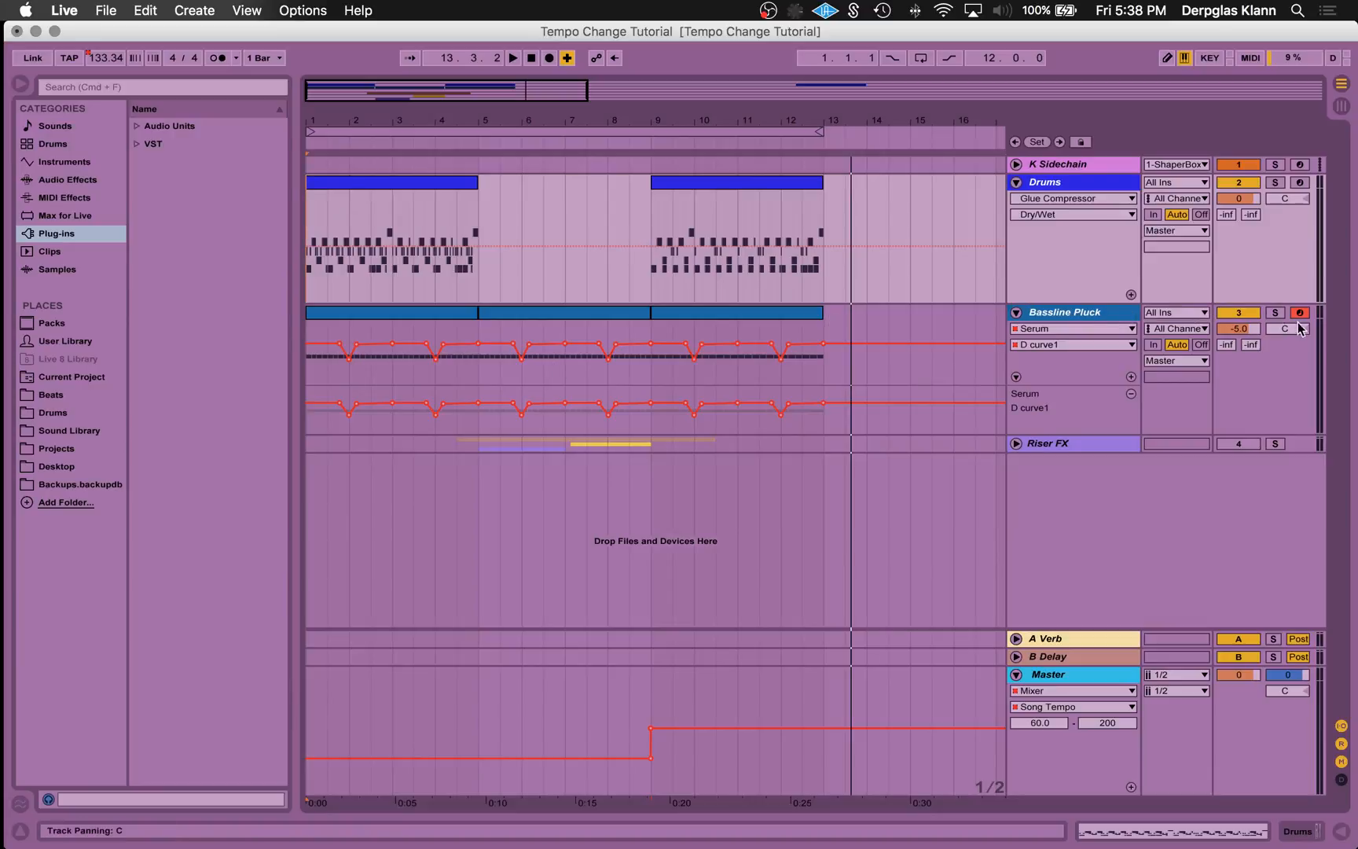
{"action": "left_click", "coordinate": [1276, 313]}
{"action": "double_click", "coordinate": [581, 313]}
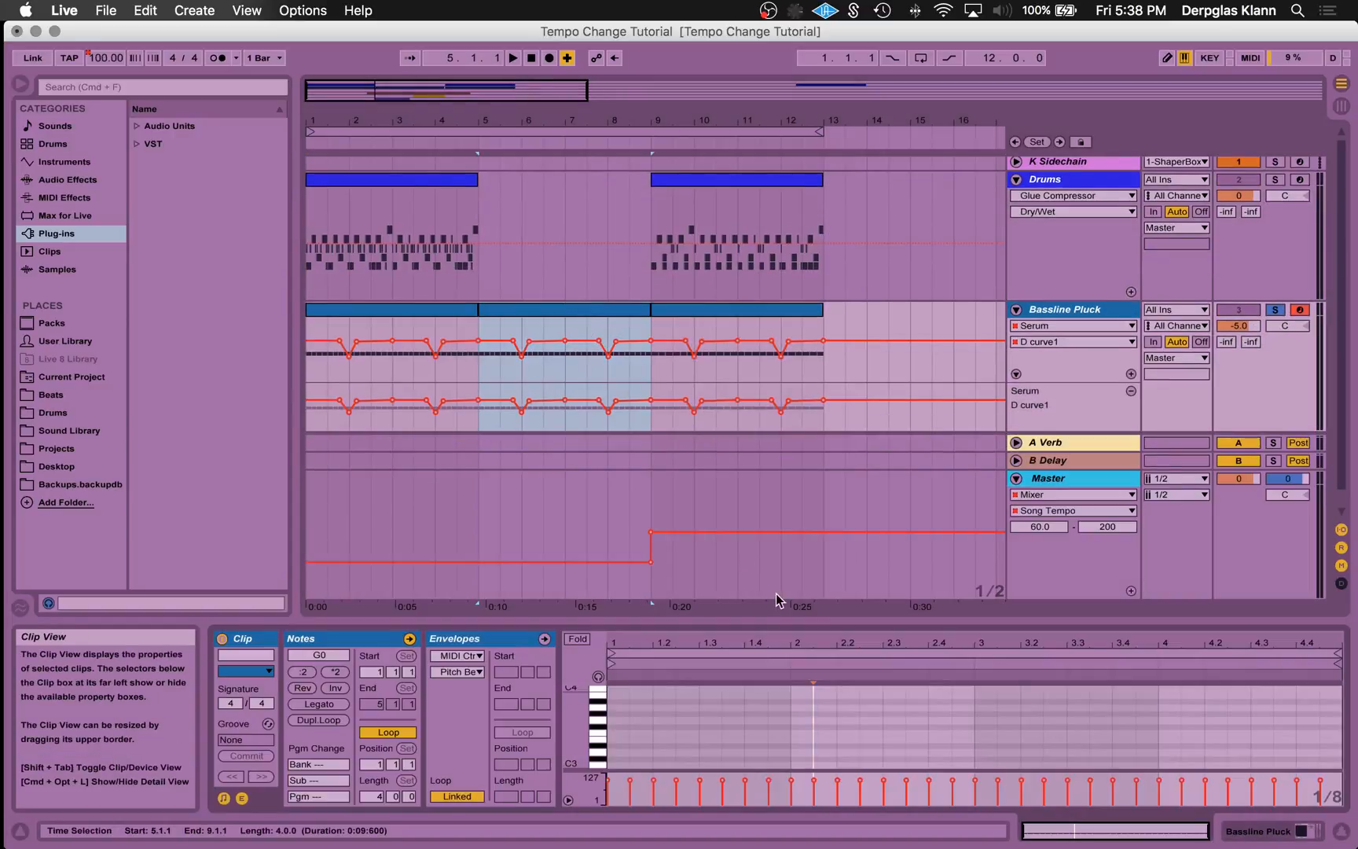
{"action": "left_click_drag", "start_coordinate": [766, 623], "coordinate": [739, 488]}
{"action": "scroll", "coordinate": [928, 661], "scroll_direction": "down", "scroll_amount": 5}
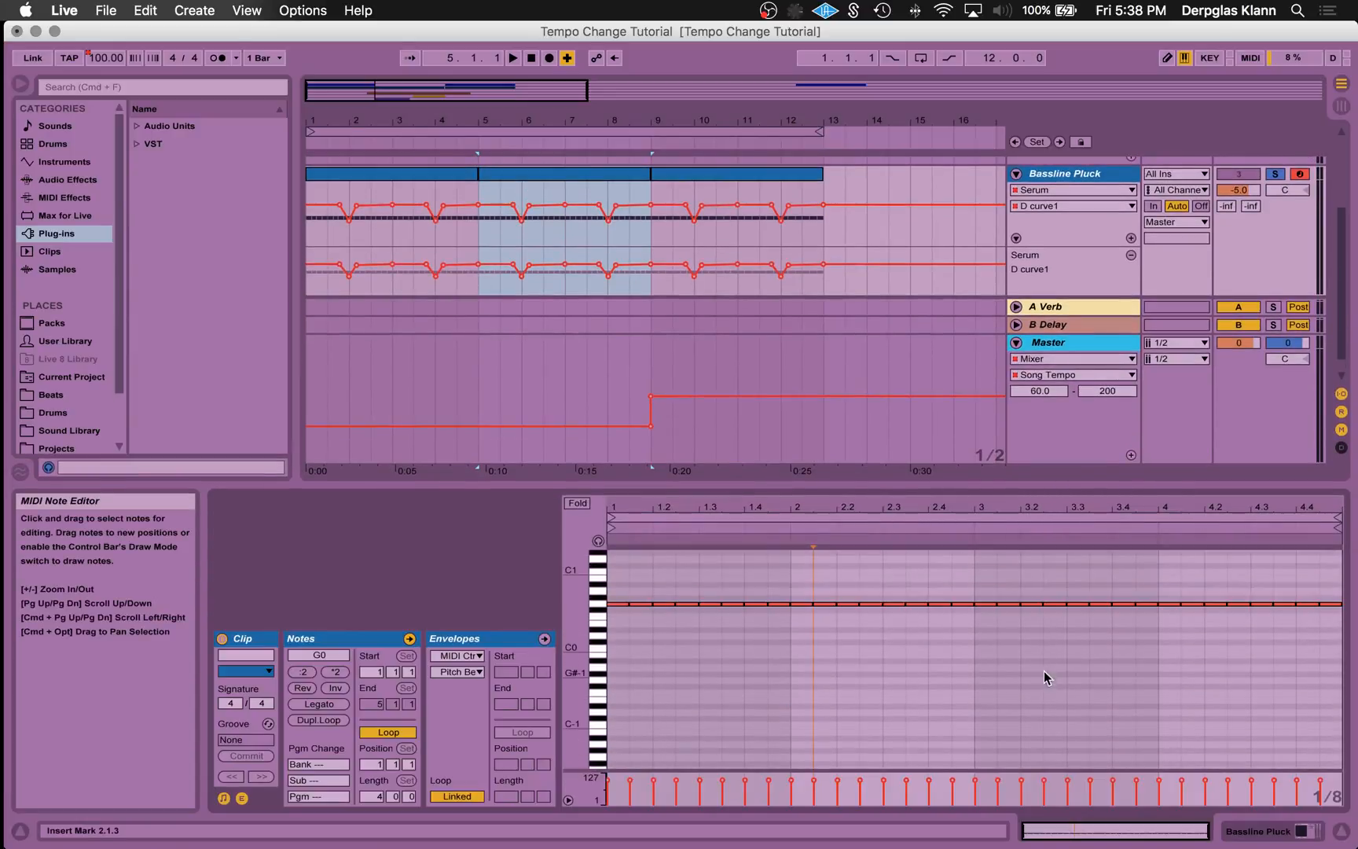
{"action": "scroll", "coordinate": [1046, 676], "scroll_direction": "up", "scroll_amount": 1}
{"action": "left_click", "coordinate": [732, 175]}
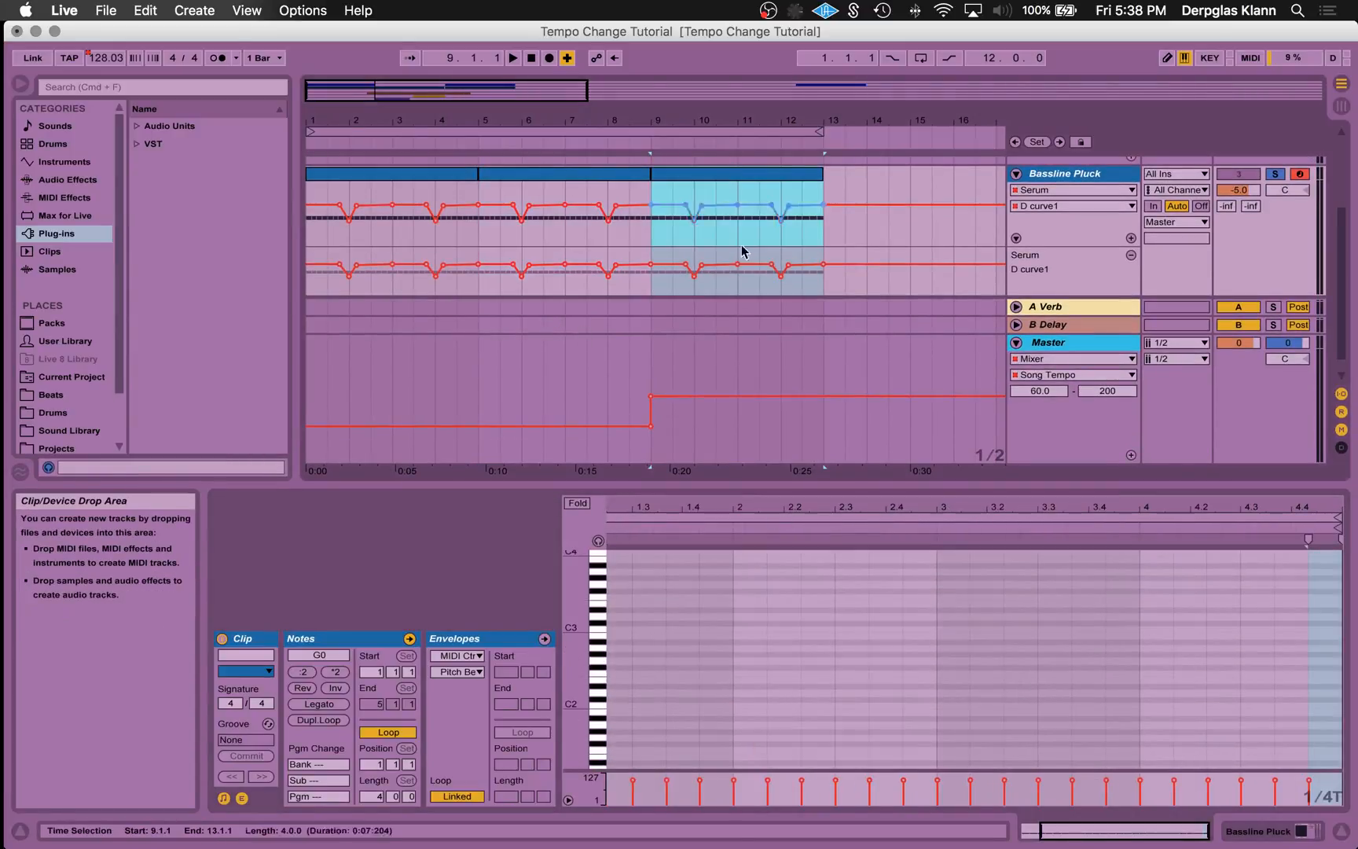
{"action": "scroll", "coordinate": [848, 744], "scroll_direction": "down", "scroll_amount": 3}
{"action": "scroll", "coordinate": [848, 744], "scroll_direction": "up", "scroll_amount": 2}
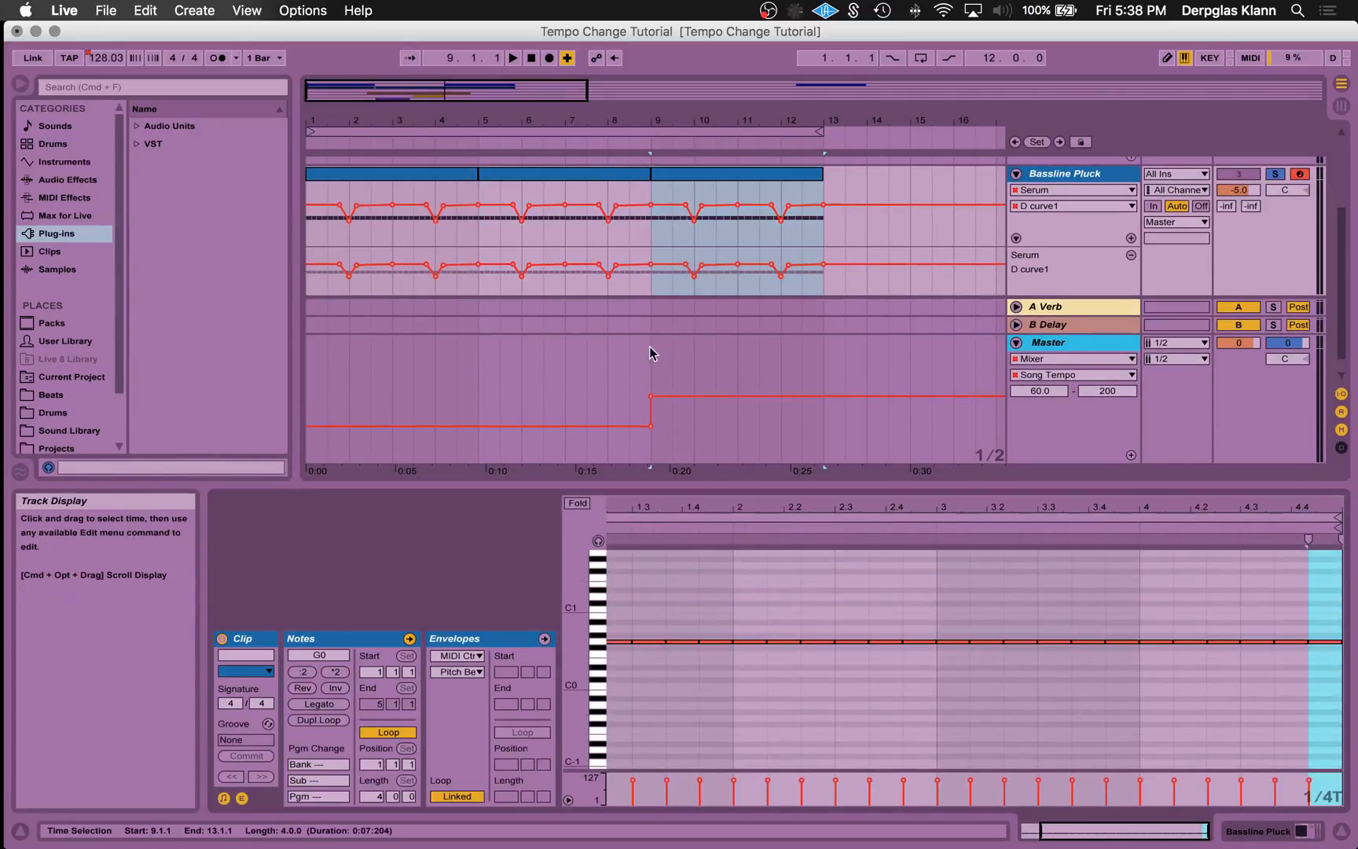
- Play the soloed bassline from 8.3.1 across the tempo change at bar 9, then stop playback
{"action": "left_click", "coordinate": [622, 353]}
{"action": "scroll", "coordinate": [668, 283], "scroll_direction": "up", "scroll_amount": 5}
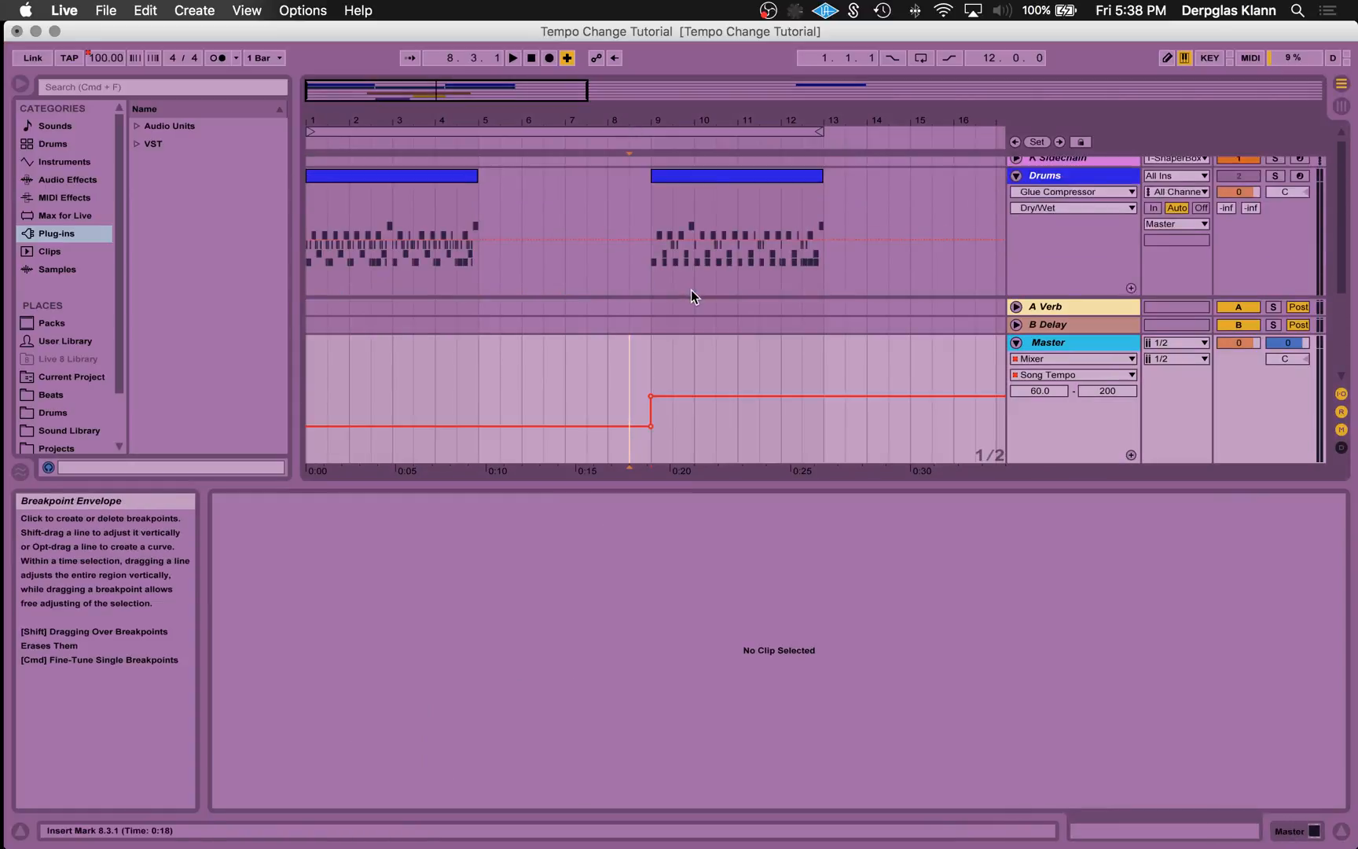
{"action": "scroll", "coordinate": [625, 225], "scroll_direction": "down", "scroll_amount": 3}
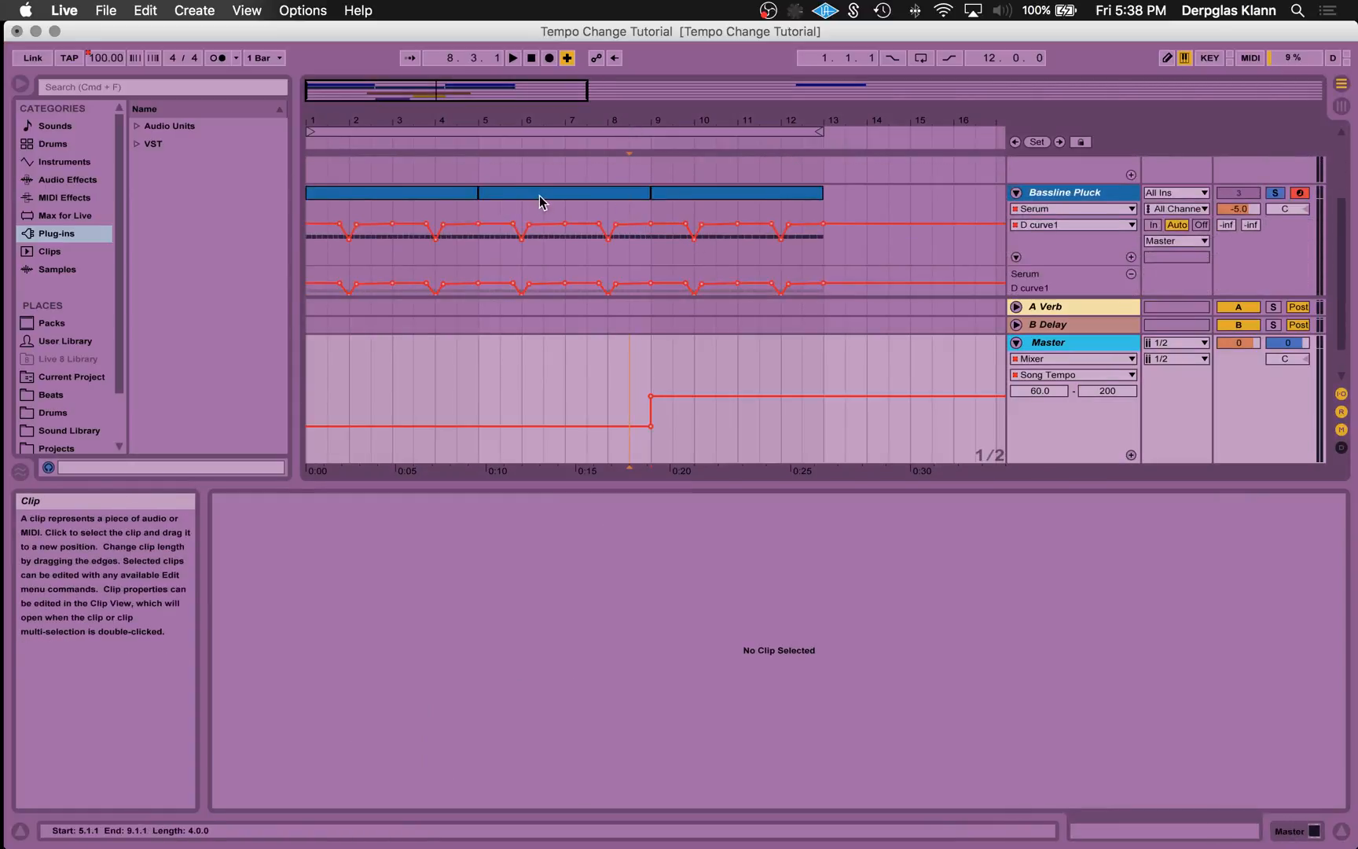
{"action": "key", "text": "space"}
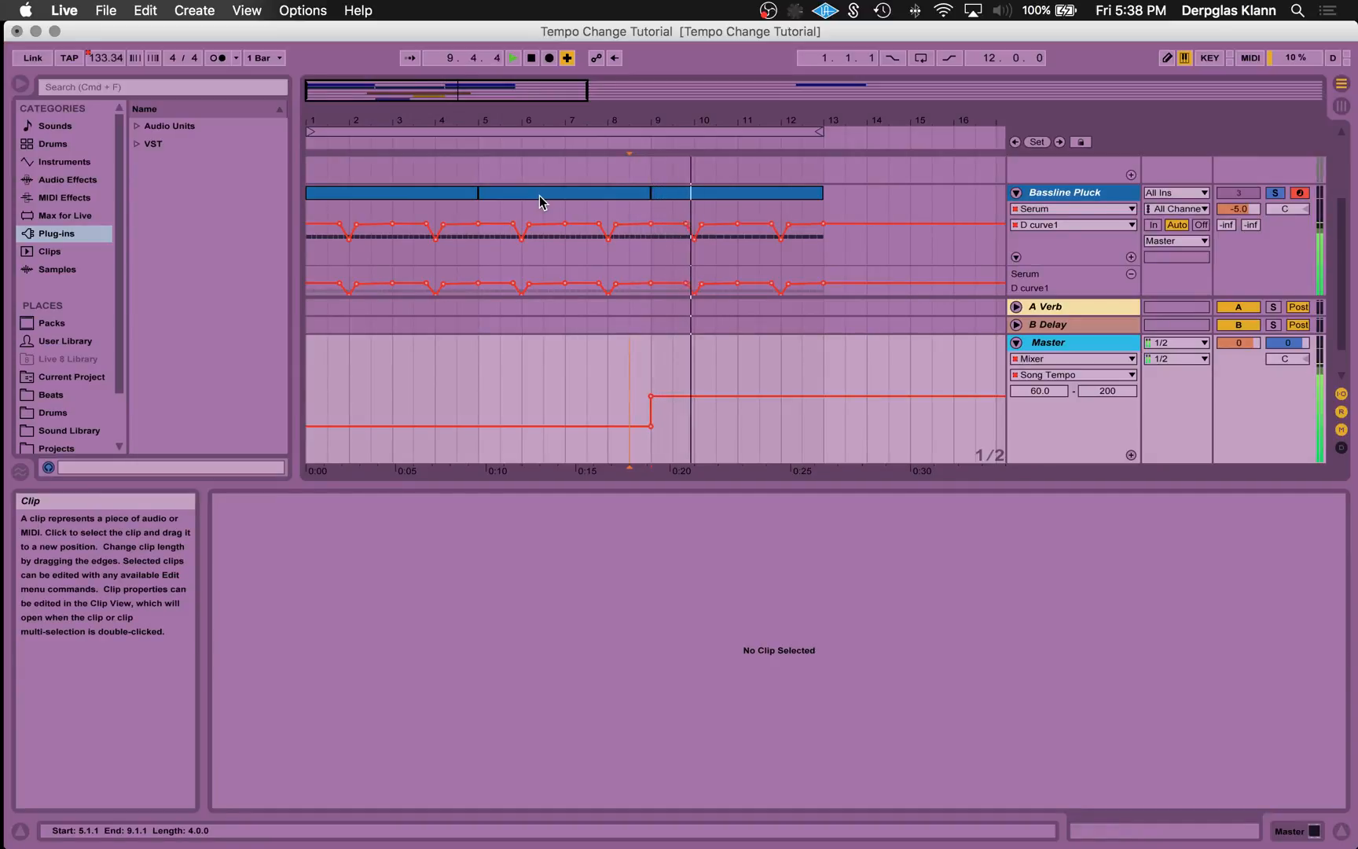
{"action": "key", "text": "space"}
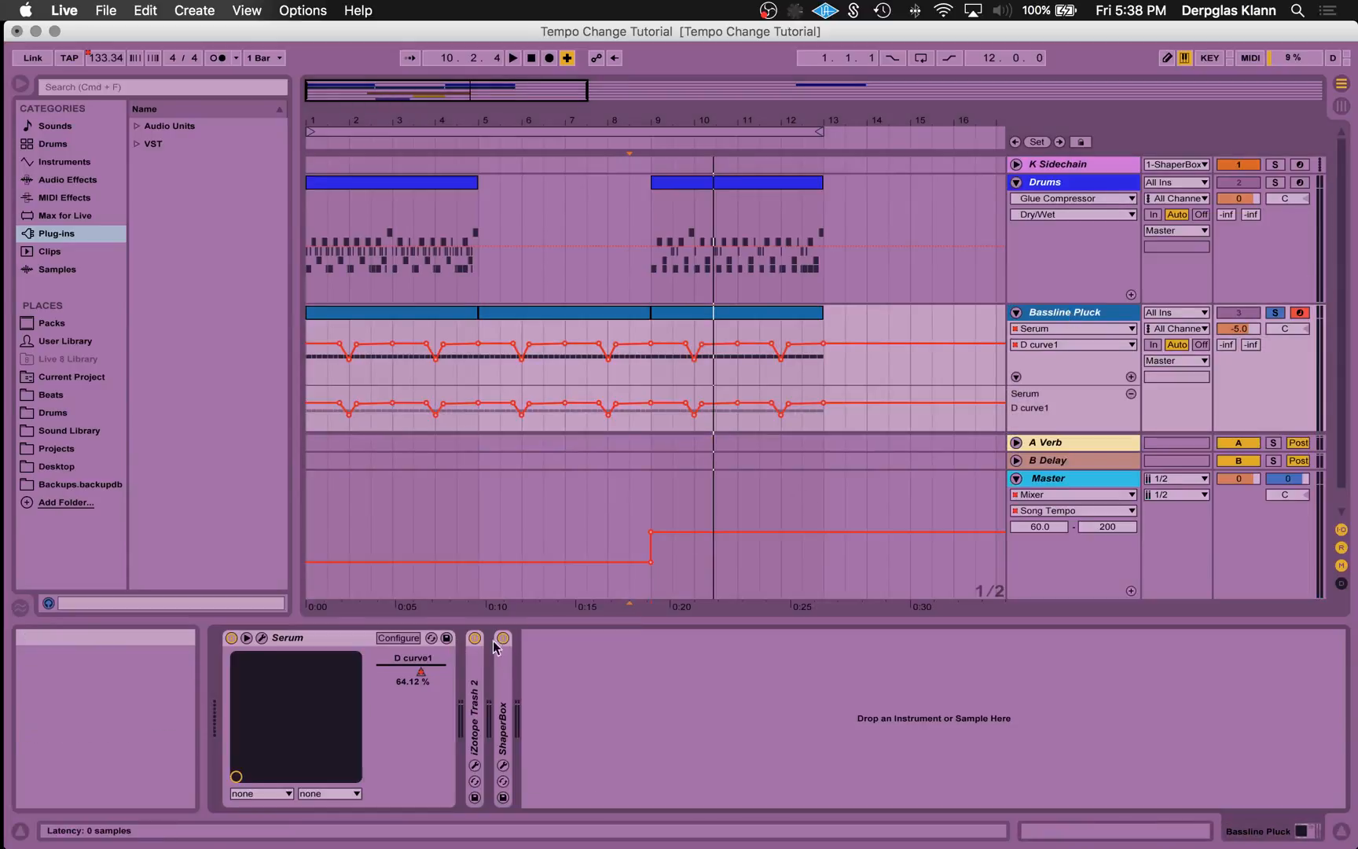
- Audition the bassline from bar 8 with ShaperBox bypassed, then stop playback and re-enable ShaperBox
{"action": "left_click", "coordinate": [503, 639]}
{"action": "left_click", "coordinate": [614, 341]}
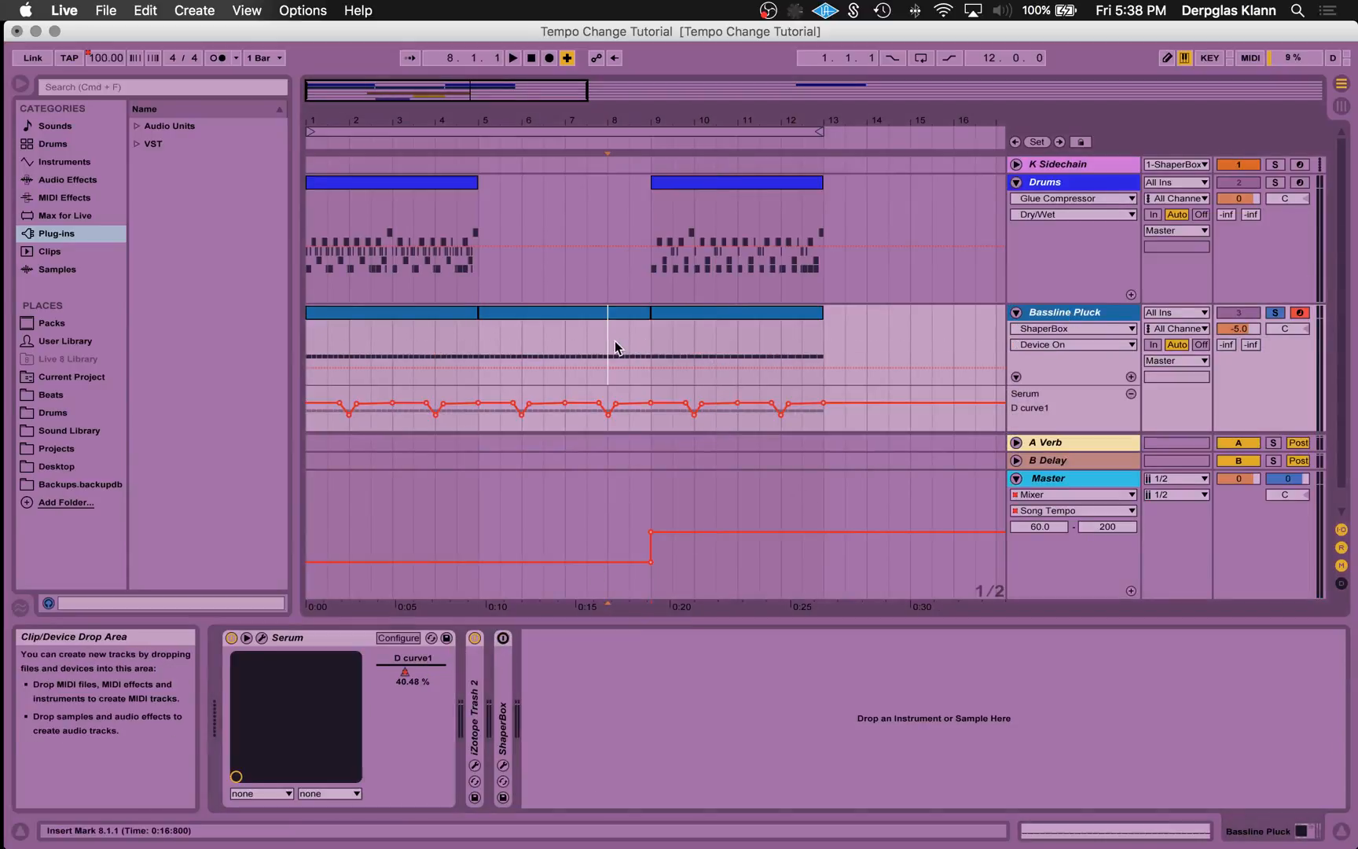
{"action": "key", "text": "space"}
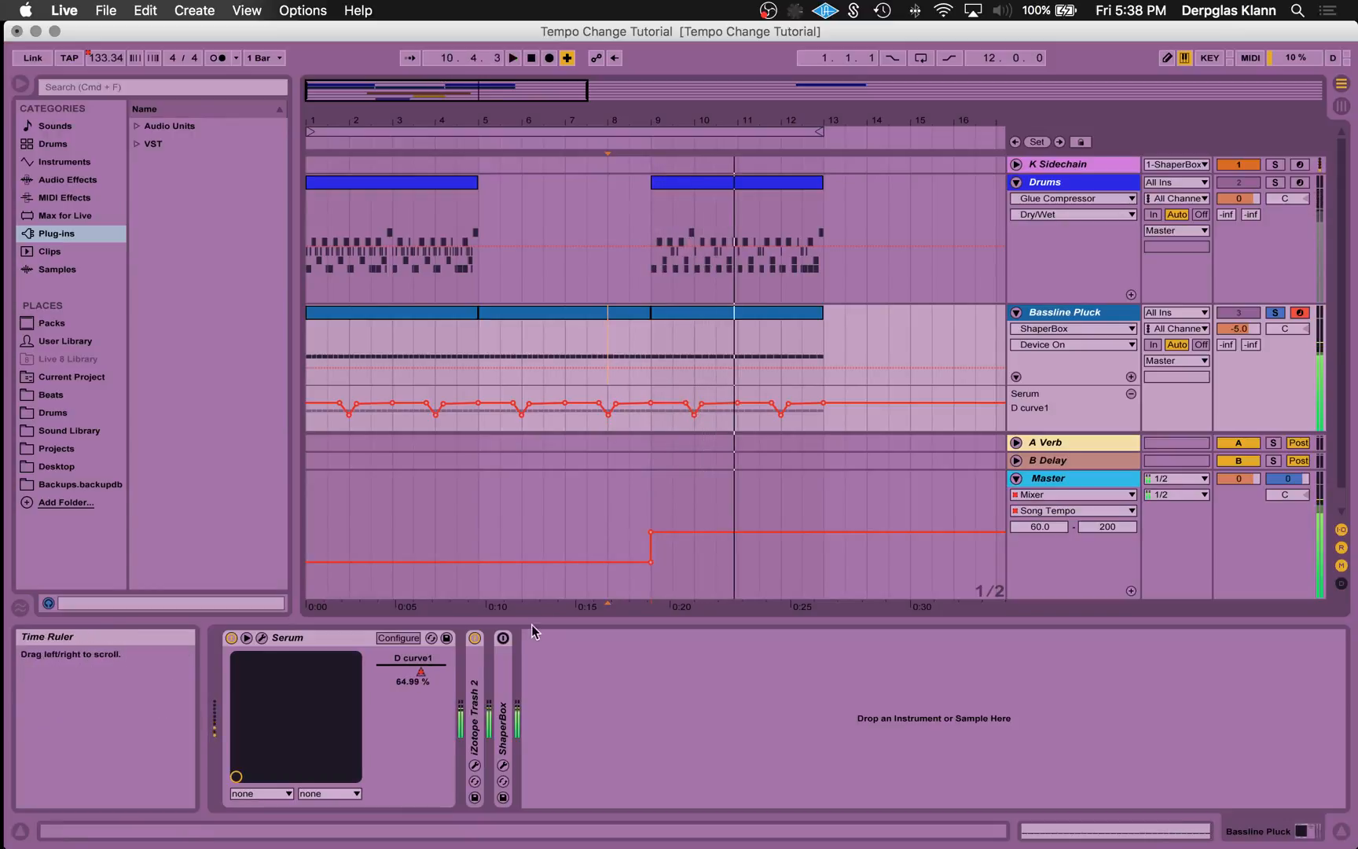
{"action": "left_click", "coordinate": [503, 638]}
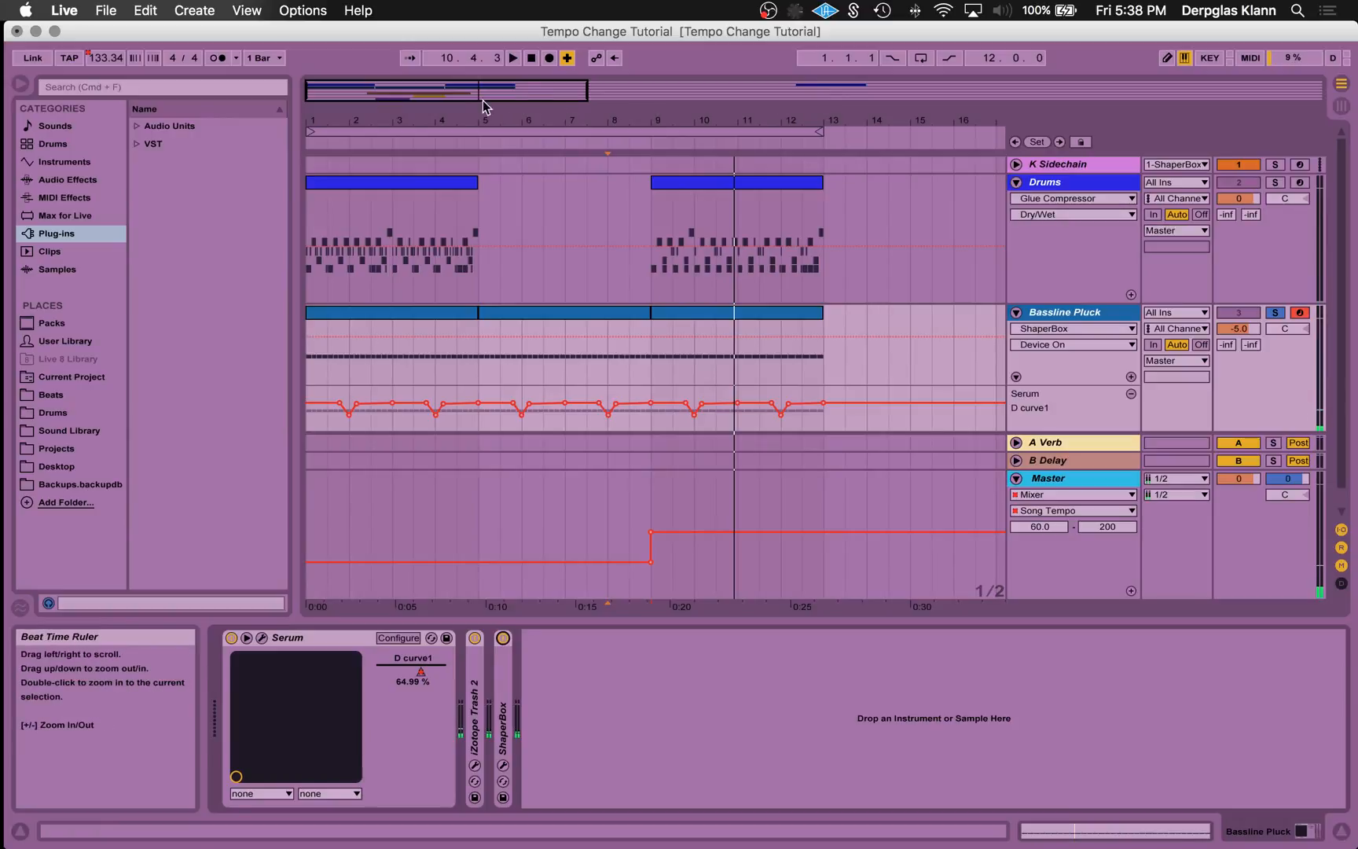
- Unsolo the Bassline Pluck track and delete the song tempo automation
{"action": "left_click_drag", "start_coordinate": [487, 109], "coordinate": [486, 86]}
{"action": "left_click", "coordinate": [1275, 313]}
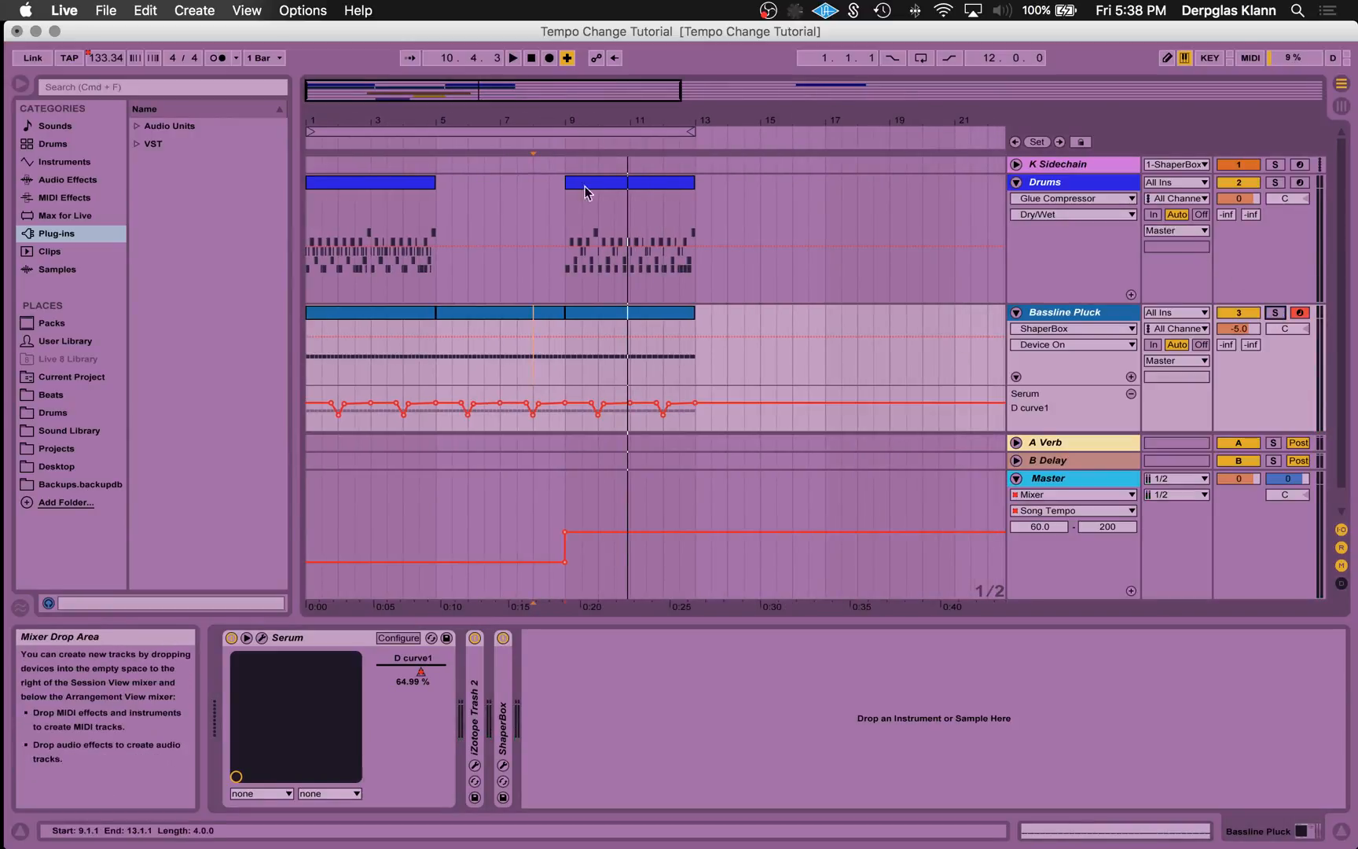
{"action": "left_click", "coordinate": [1342, 831]}
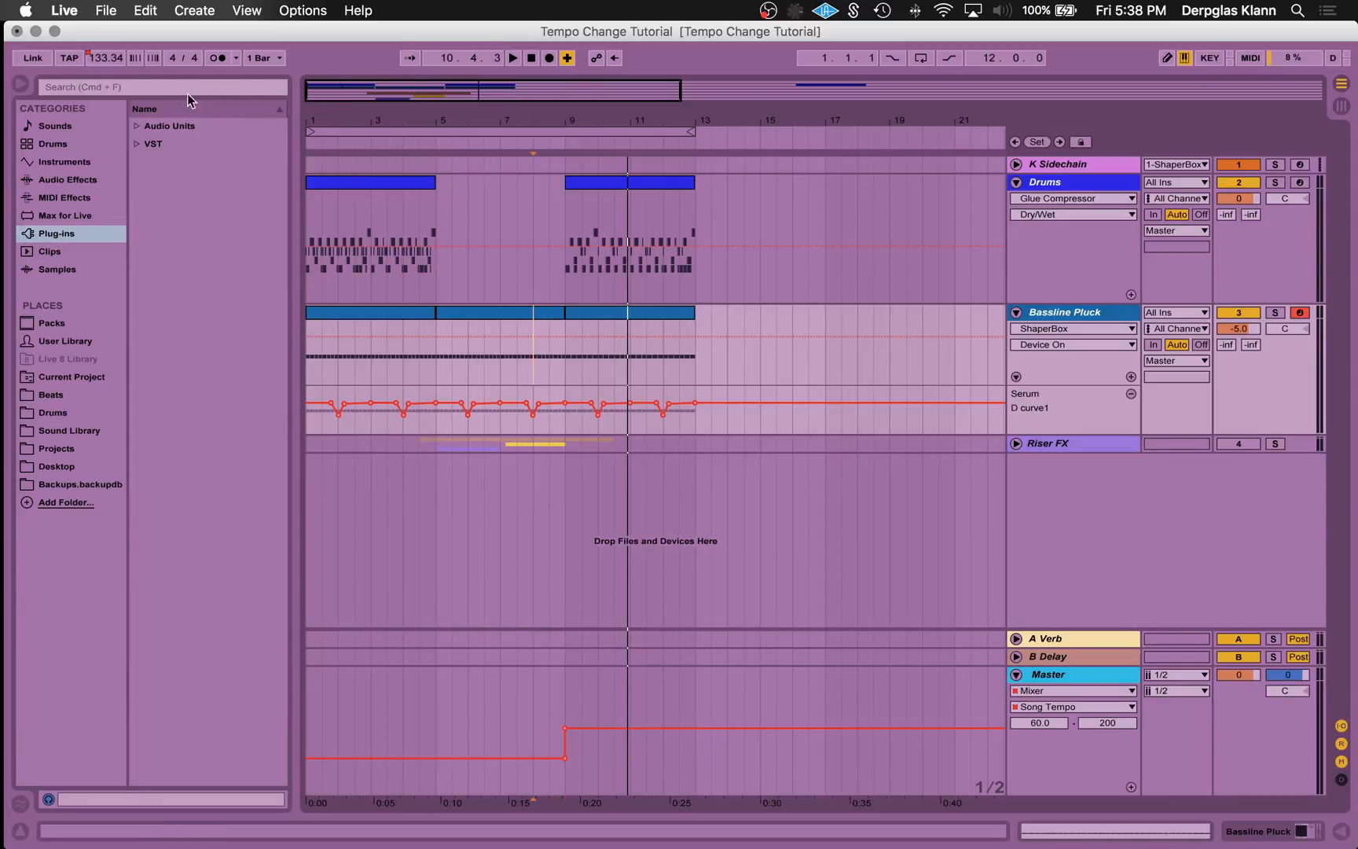
{"action": "right_click", "coordinate": [111, 60]}
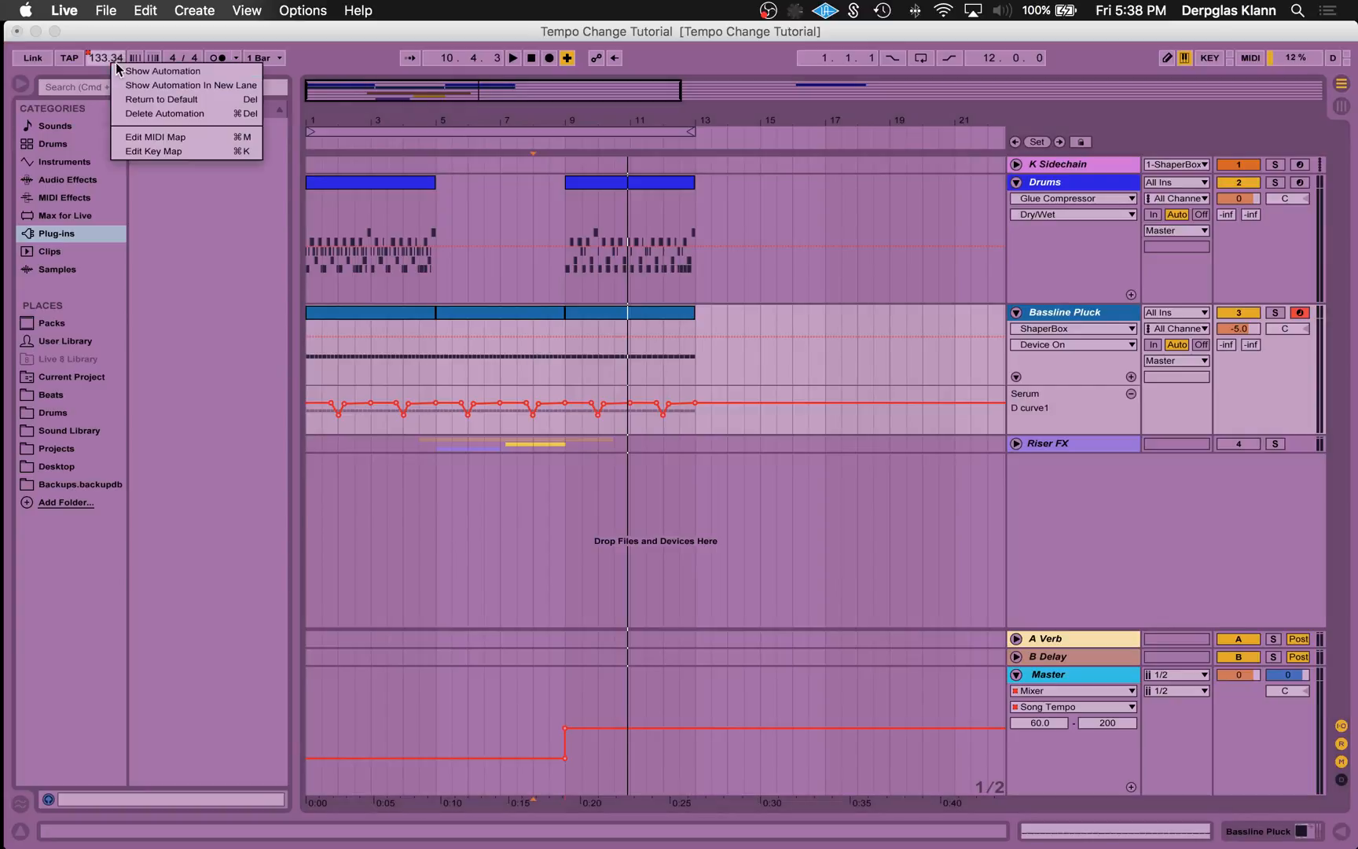
{"action": "left_click", "coordinate": [175, 113]}
- Delete all three Bassline Pluck clips and move the second Drums clip to start at bar 17
{"action": "left_click_drag", "start_coordinate": [639, 312], "coordinate": [400, 322]}
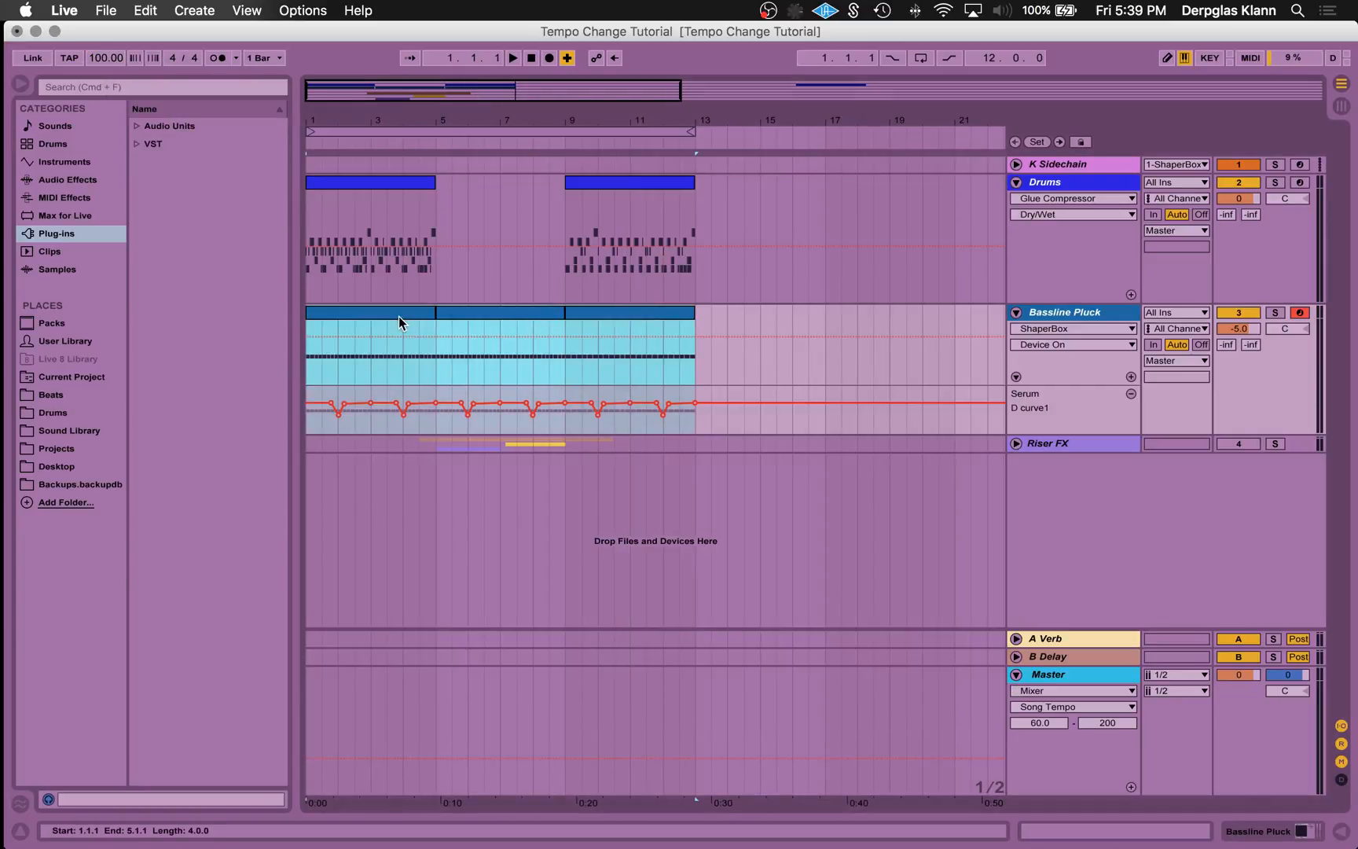
{"action": "key", "text": "Delete"}
{"action": "left_click_drag", "start_coordinate": [636, 182], "coordinate": [896, 193]}
- Play the first Drums clip soloed from bar 1, then unsolo Drums and leave the K Sidechain track folded
{"action": "left_click", "coordinate": [382, 187]}
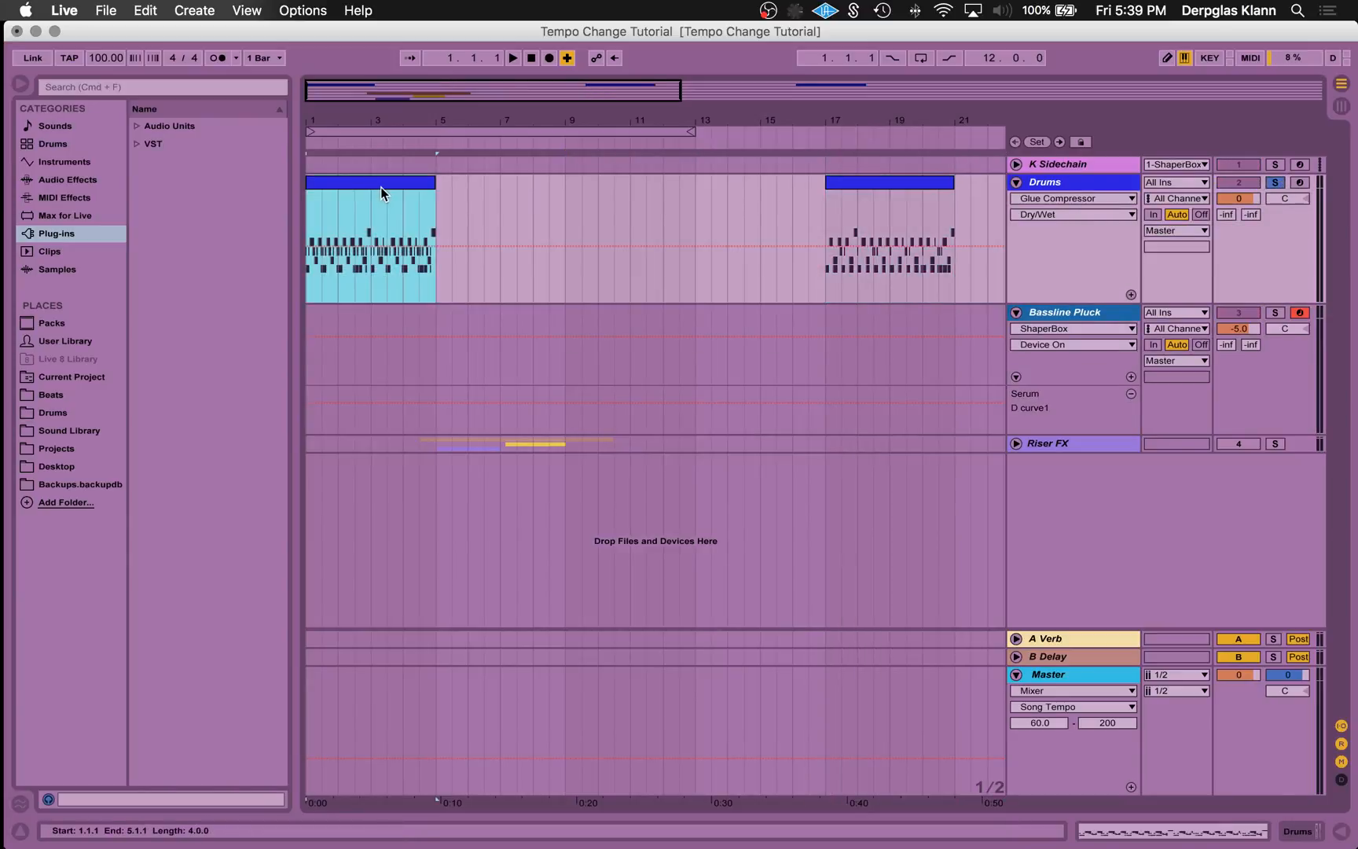
{"action": "key", "text": "space"}
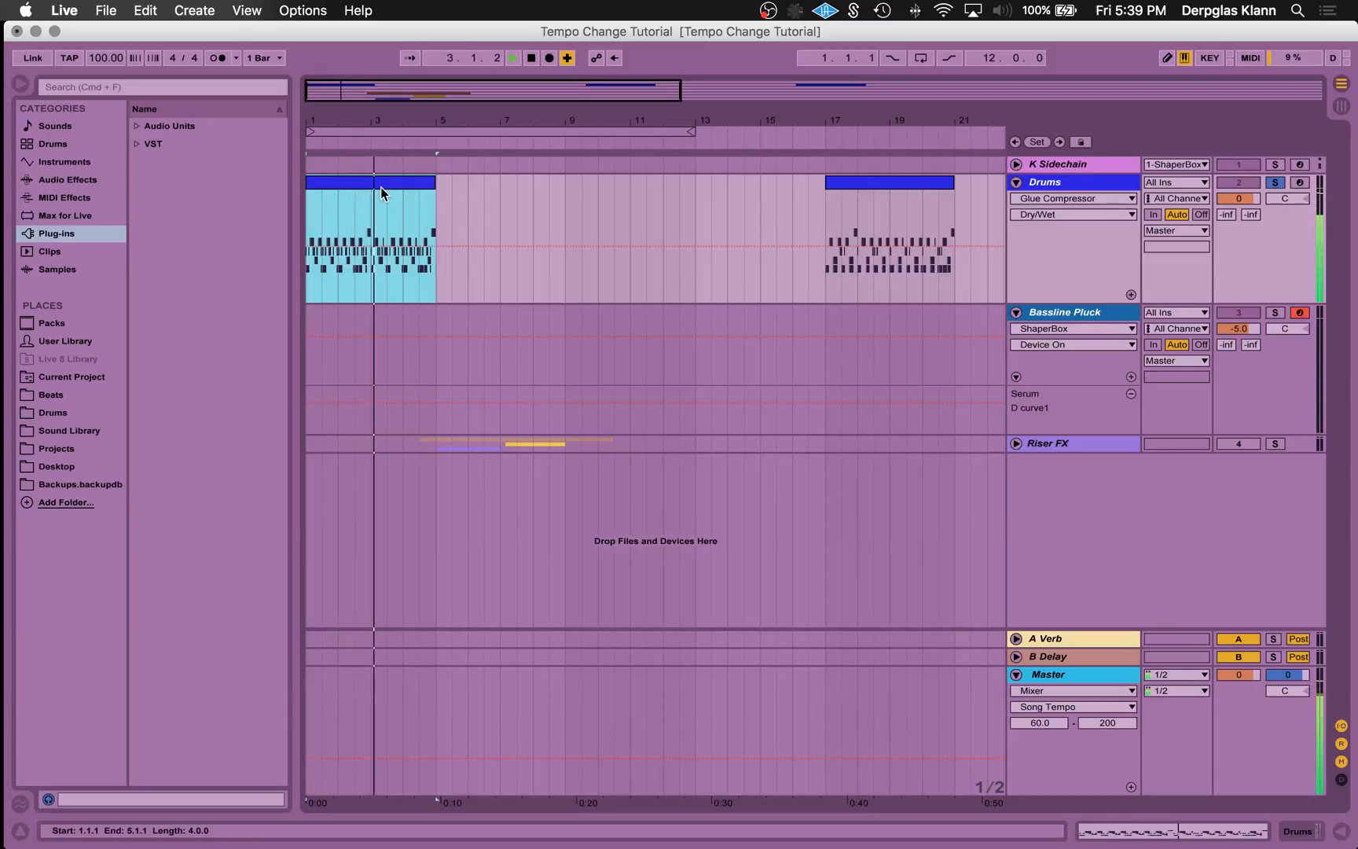
{"action": "key", "text": "space"}
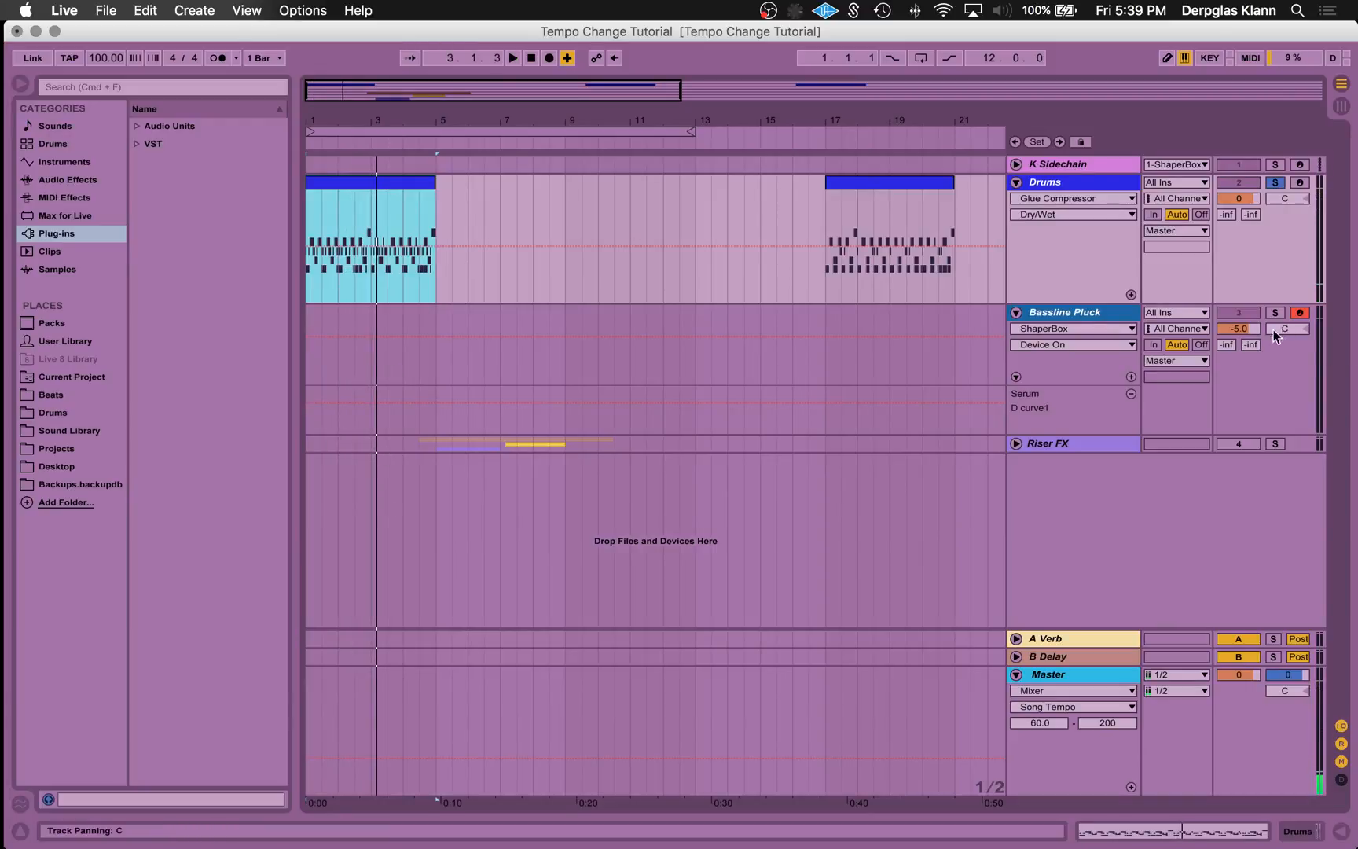
{"action": "left_click", "coordinate": [1280, 174]}
{"action": "left_click", "coordinate": [1276, 202]}
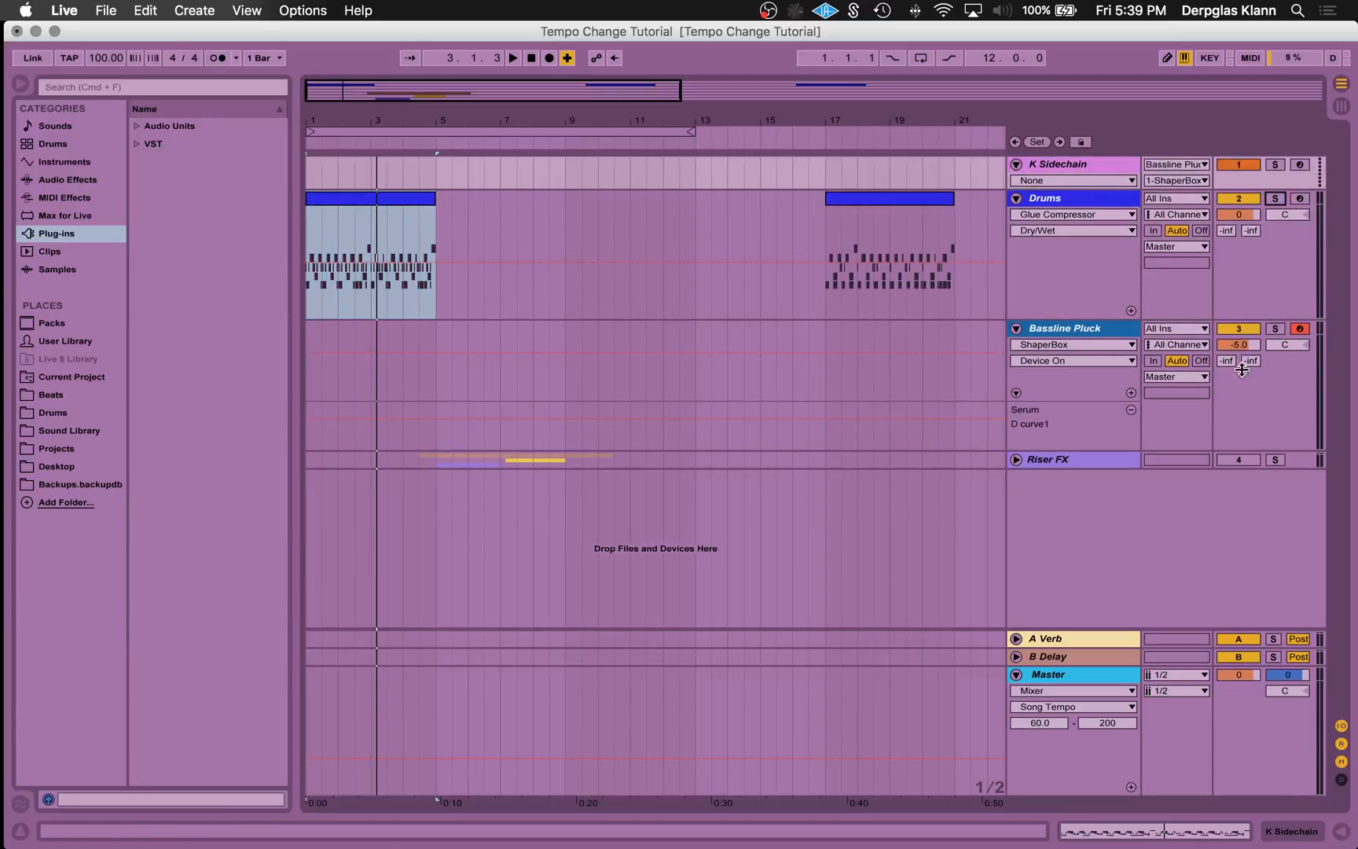
{"action": "left_click", "coordinate": [1017, 165]}
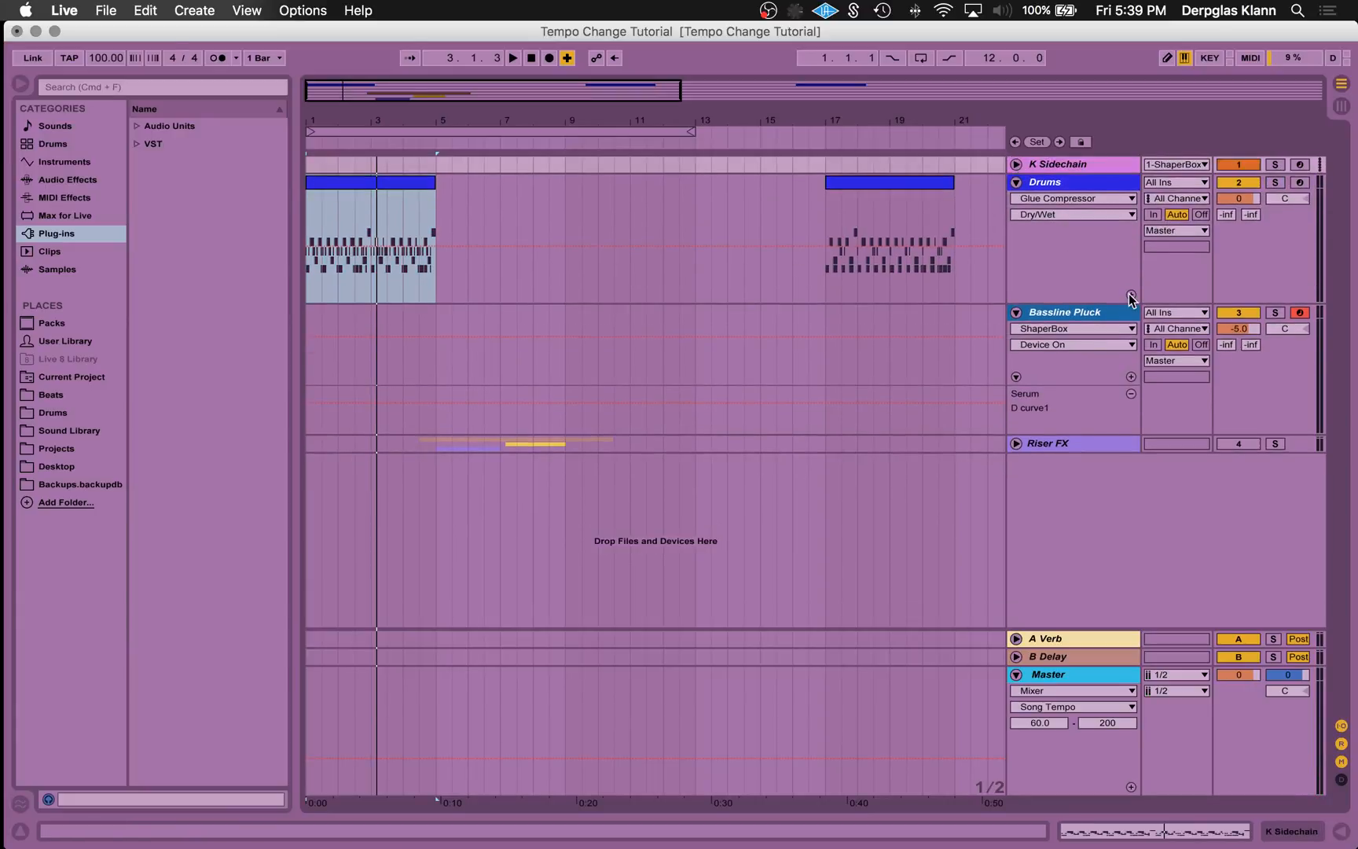
- Examine the Serum patch on the Bassline Pluck track and close its window
{"action": "double_click", "coordinate": [1062, 311]}
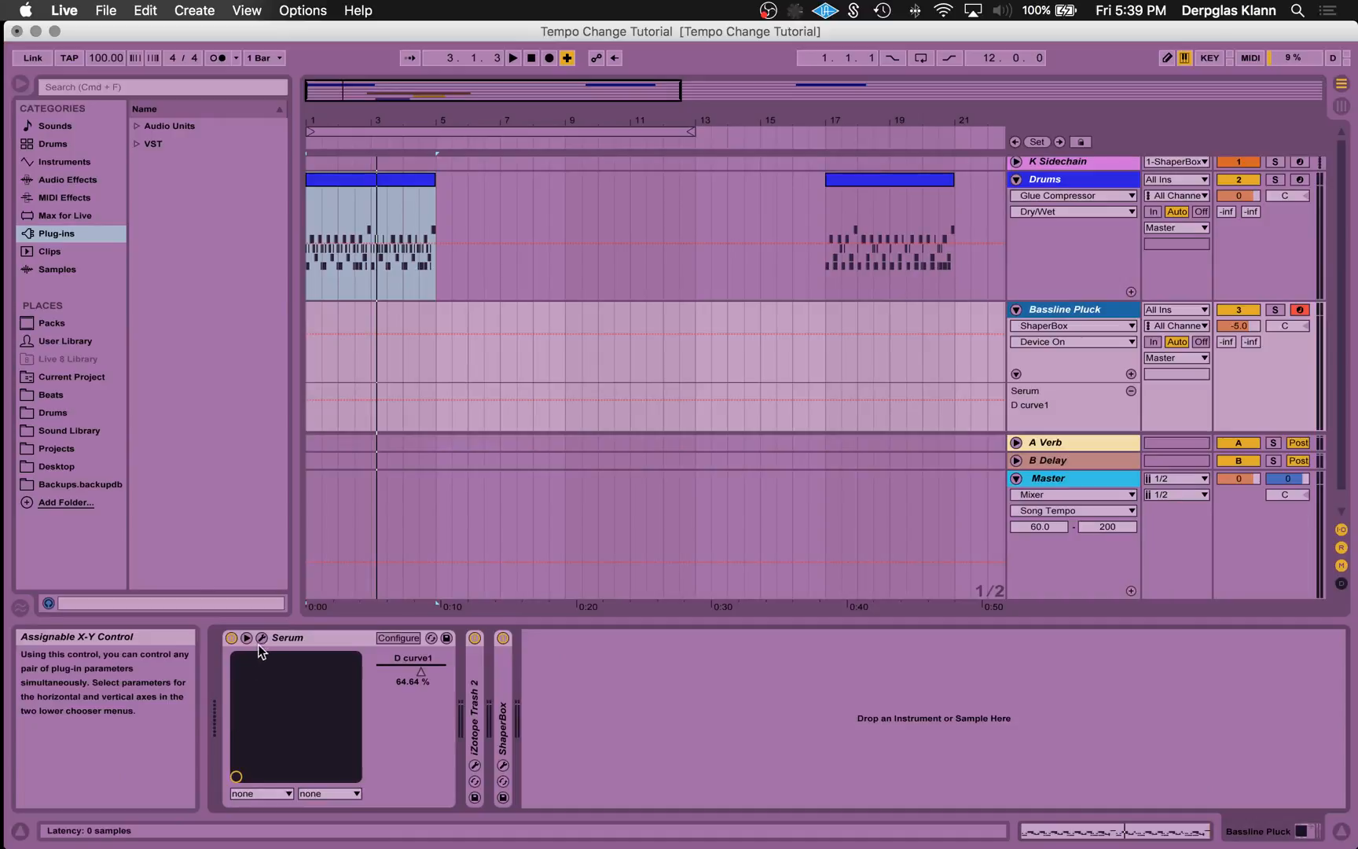
{"action": "left_click", "coordinate": [261, 639]}
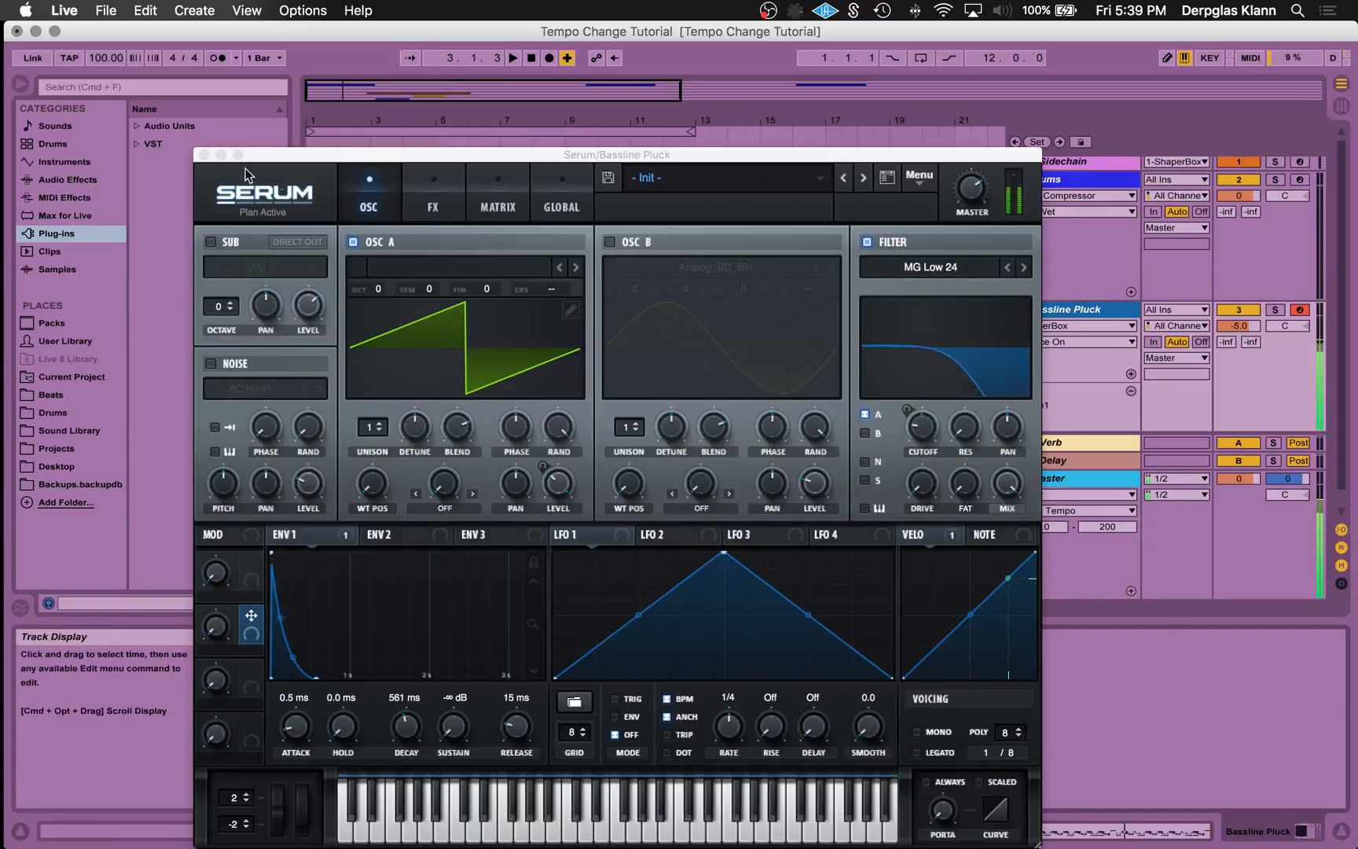
{"action": "left_click", "coordinate": [204, 155]}
- Insert an empty four-bar MIDI clip at bar 1 on the Bassline Pluck track and enlarge its note editor
{"action": "left_click_drag", "start_coordinate": [422, 379], "coordinate": [264, 361]}
{"action": "key", "text": "super+shift+m"}
{"action": "left_click", "coordinate": [410, 308]}
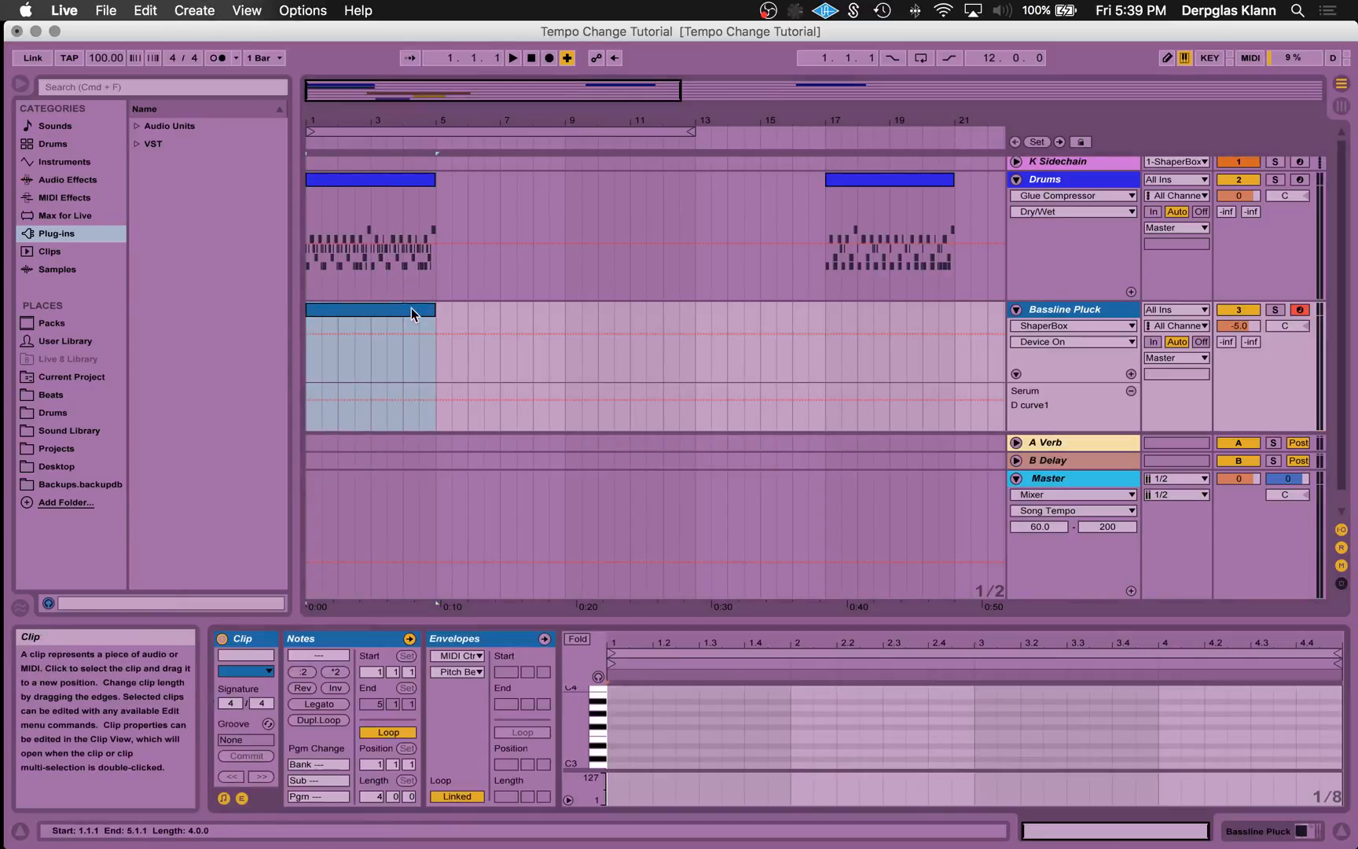
{"action": "left_click_drag", "start_coordinate": [643, 623], "coordinate": [645, 303]}
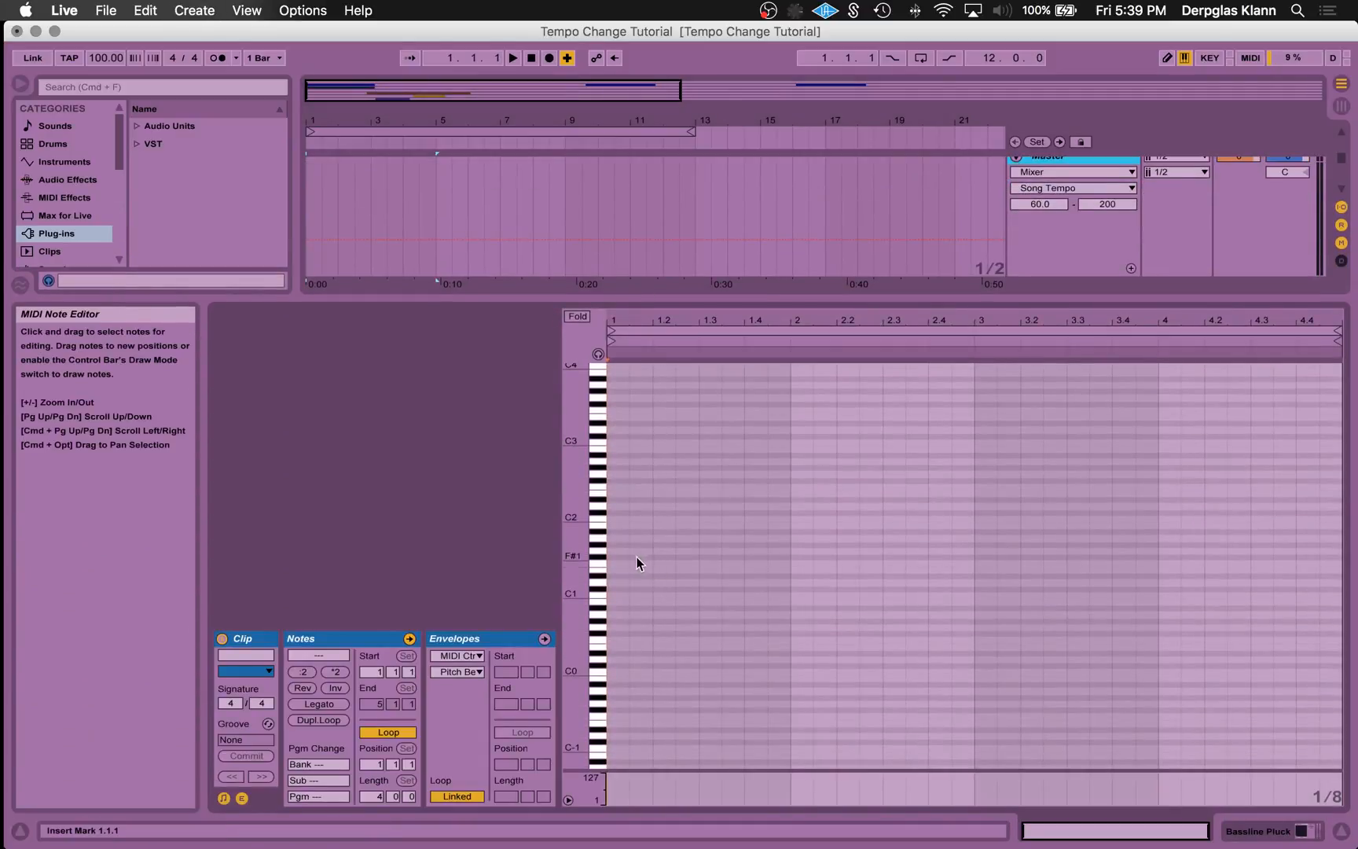
- Add an eighth note at 1.1.1 of the bassline clip and transpose it down to G0
{"action": "double_click", "coordinate": [612, 543]}
{"action": "key", "text": "shift+Down"}
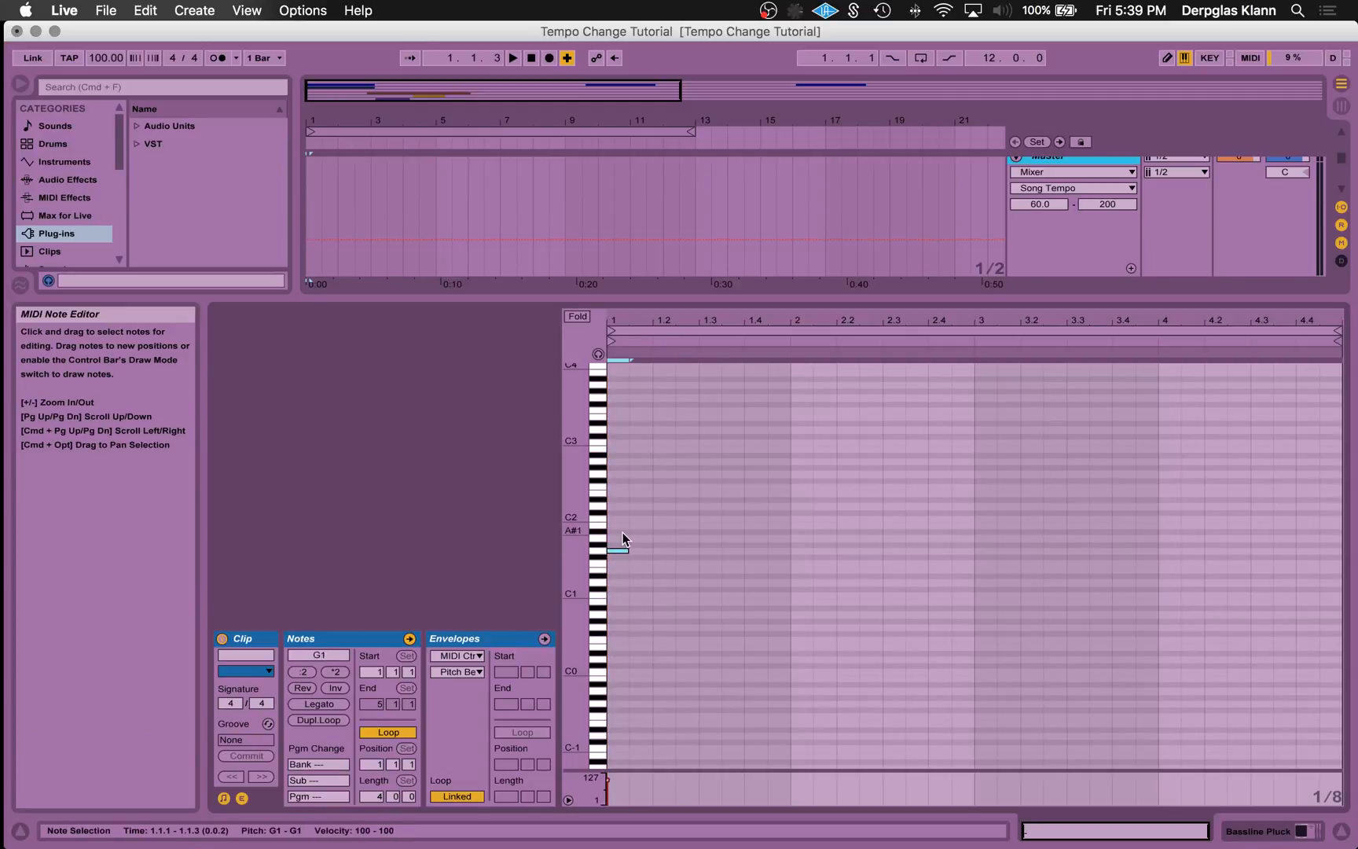
{"action": "key", "text": "Down"}
- Duplicate the G0 eighth note repeatedly until the notes fill all four bars of the clip
{"action": "key", "text": "super+d"}
{"action": "key", "text": "super+d"}
{"action": "key", "text": "super+d"}
{"action": "key", "text": "super+d"}
{"action": "key", "text": "super+d"}
{"action": "key", "text": "super+d"}
{"action": "key", "text": "super+d"}
{"action": "key", "text": "super+d"}
{"action": "key", "text": "super+d"}
{"action": "key", "text": "super+d"}
{"action": "key", "text": "super+d"}
{"action": "key", "text": "super+d"}
{"action": "key", "text": "super+d"}
{"action": "key", "text": "super+d"}
{"action": "key", "text": "super+d"}
{"action": "key", "text": "super+d"}
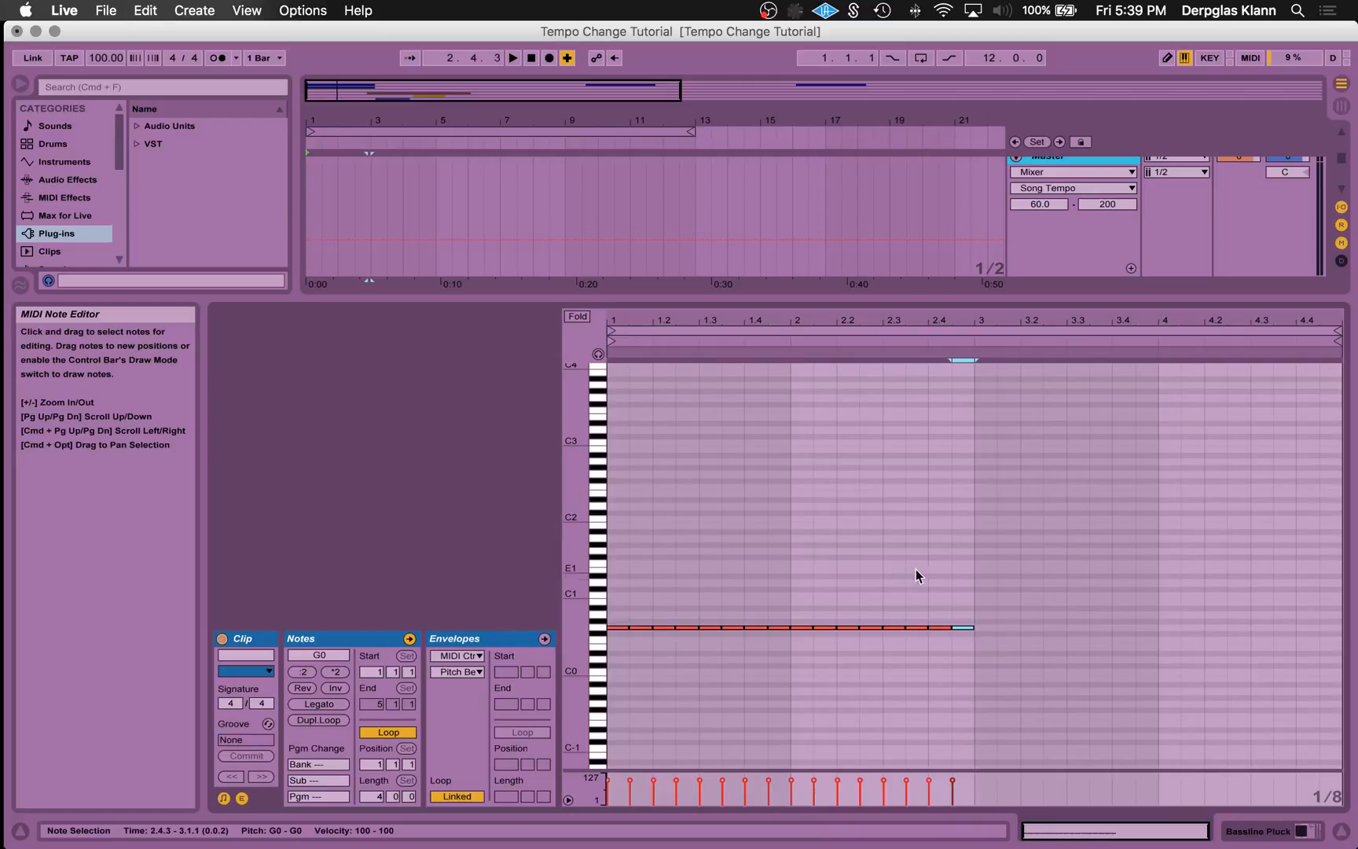
{"action": "key", "text": "Delete"}
{"action": "left_click_drag", "start_coordinate": [963, 584], "coordinate": [606, 691]}
{"action": "key", "text": "super+d"}
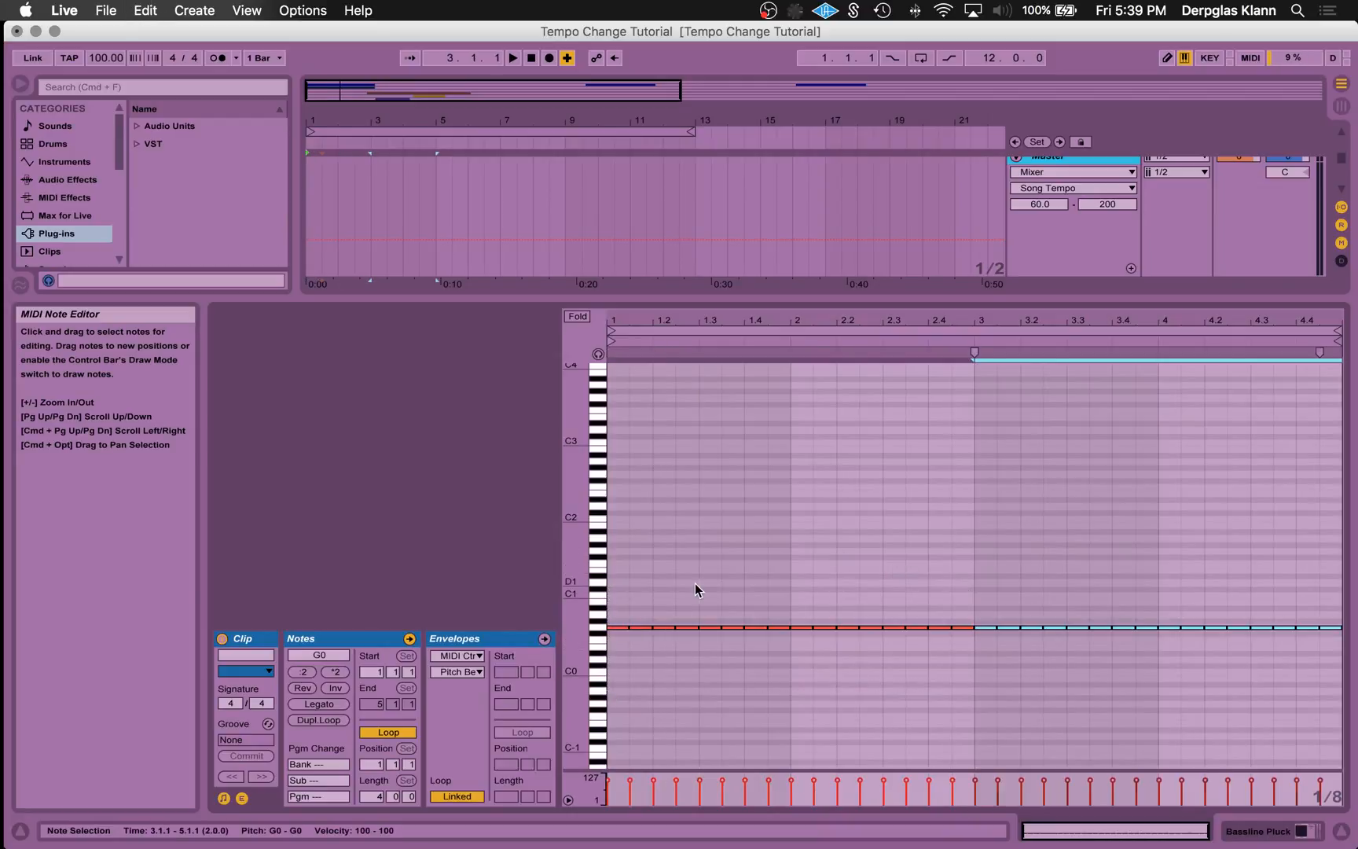
- Play the new bassline soloed, then together with the drums, and stop playback
{"action": "left_click", "coordinate": [698, 588]}
{"action": "key", "text": "shift+Tab"}
{"action": "left_click", "coordinate": [1276, 294]}
{"action": "key", "text": "space"}
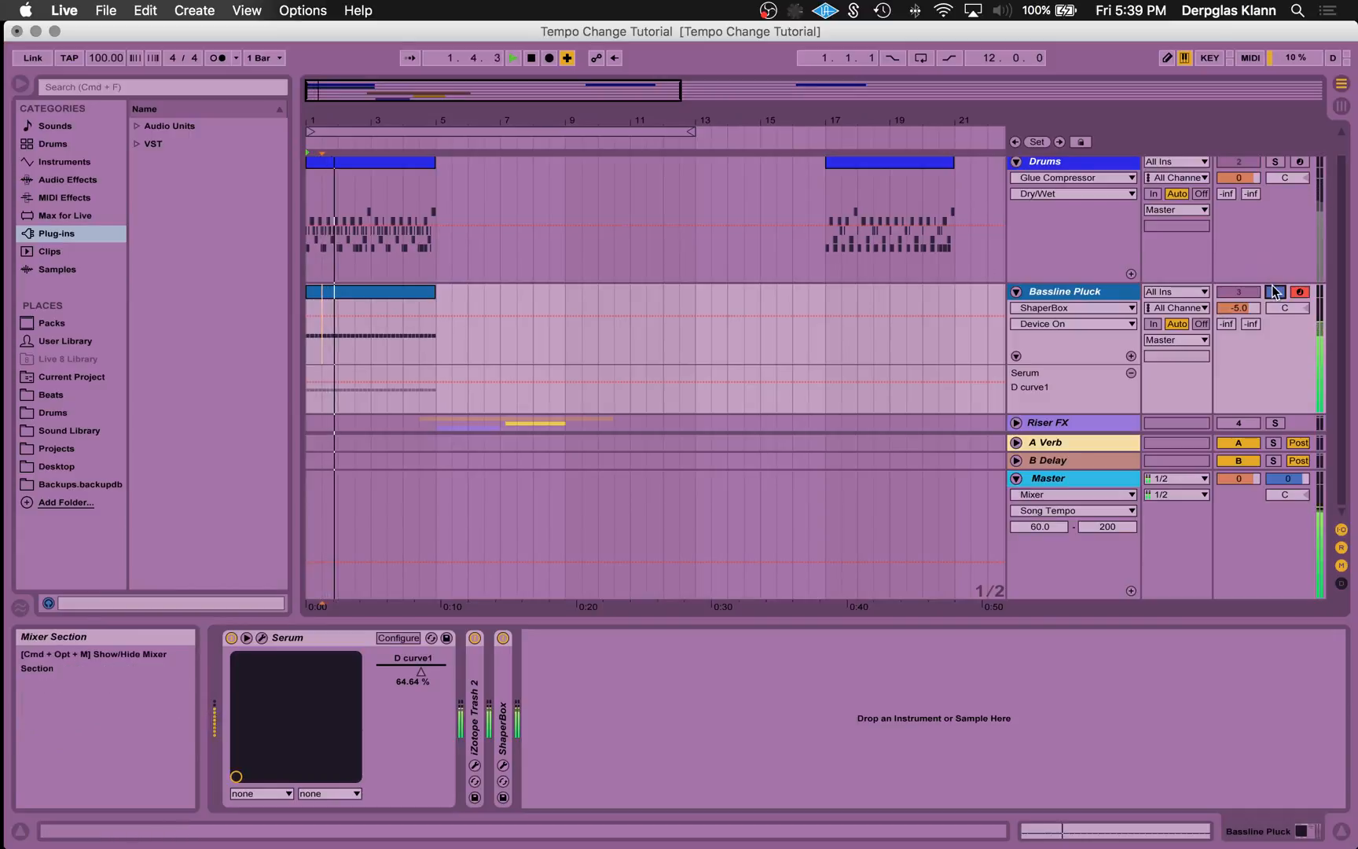
{"action": "left_click", "coordinate": [1276, 291]}
{"action": "key", "text": "space"}
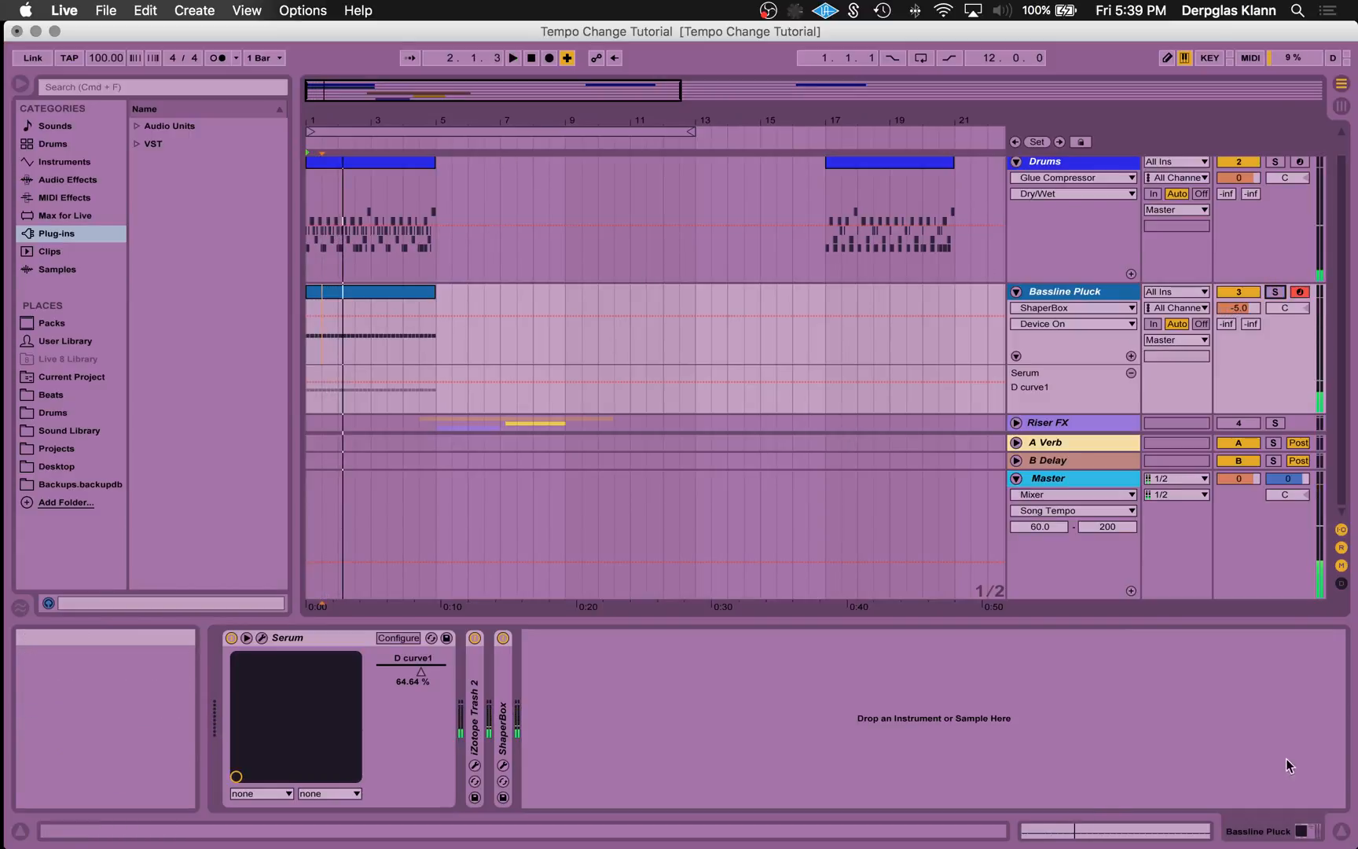
{"action": "key", "text": "space"}
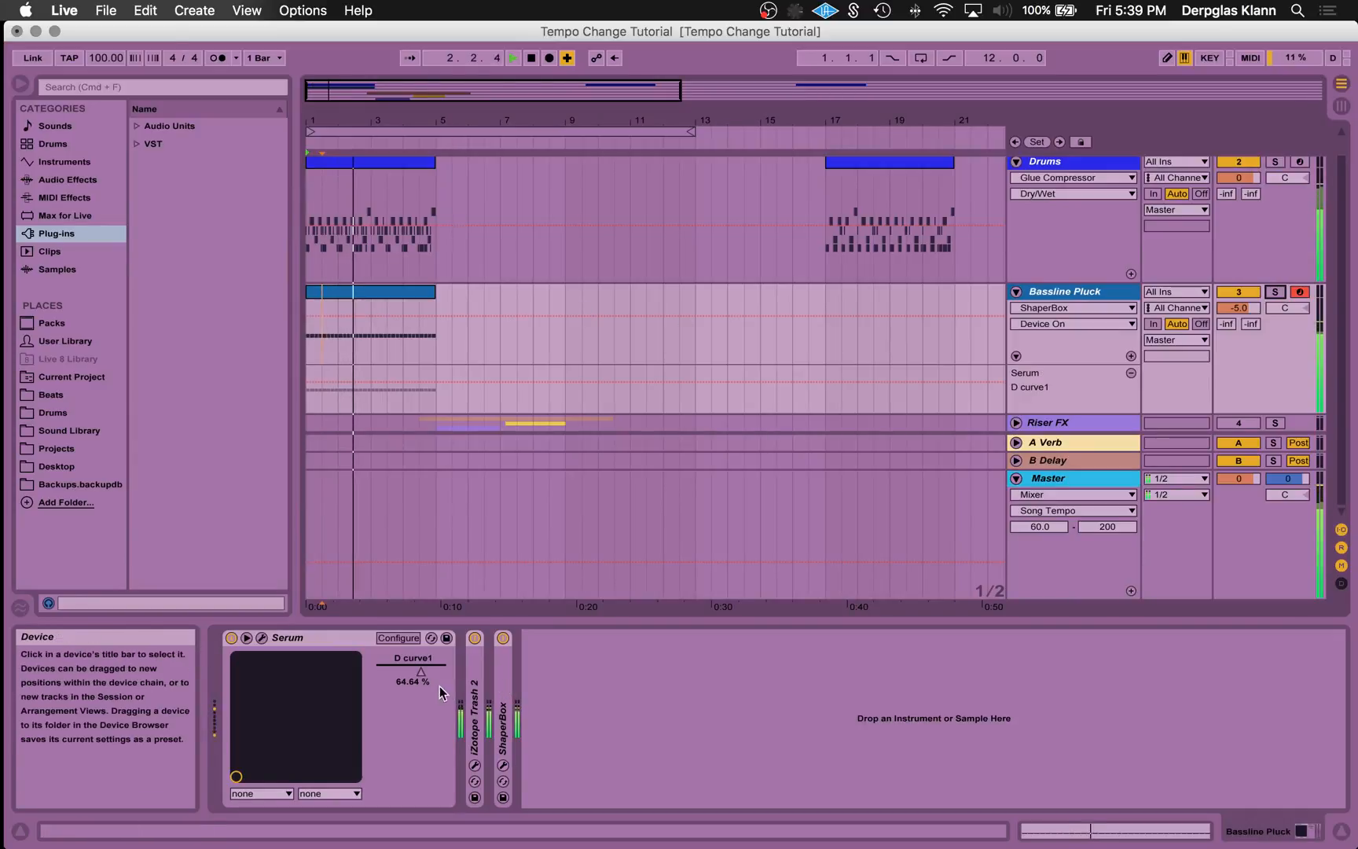
{"action": "key", "text": "space"}
- Adjust the decay curve of Serum's Env 1 to 66.53 % and close the plug-in window
{"action": "left_click", "coordinate": [260, 639]}
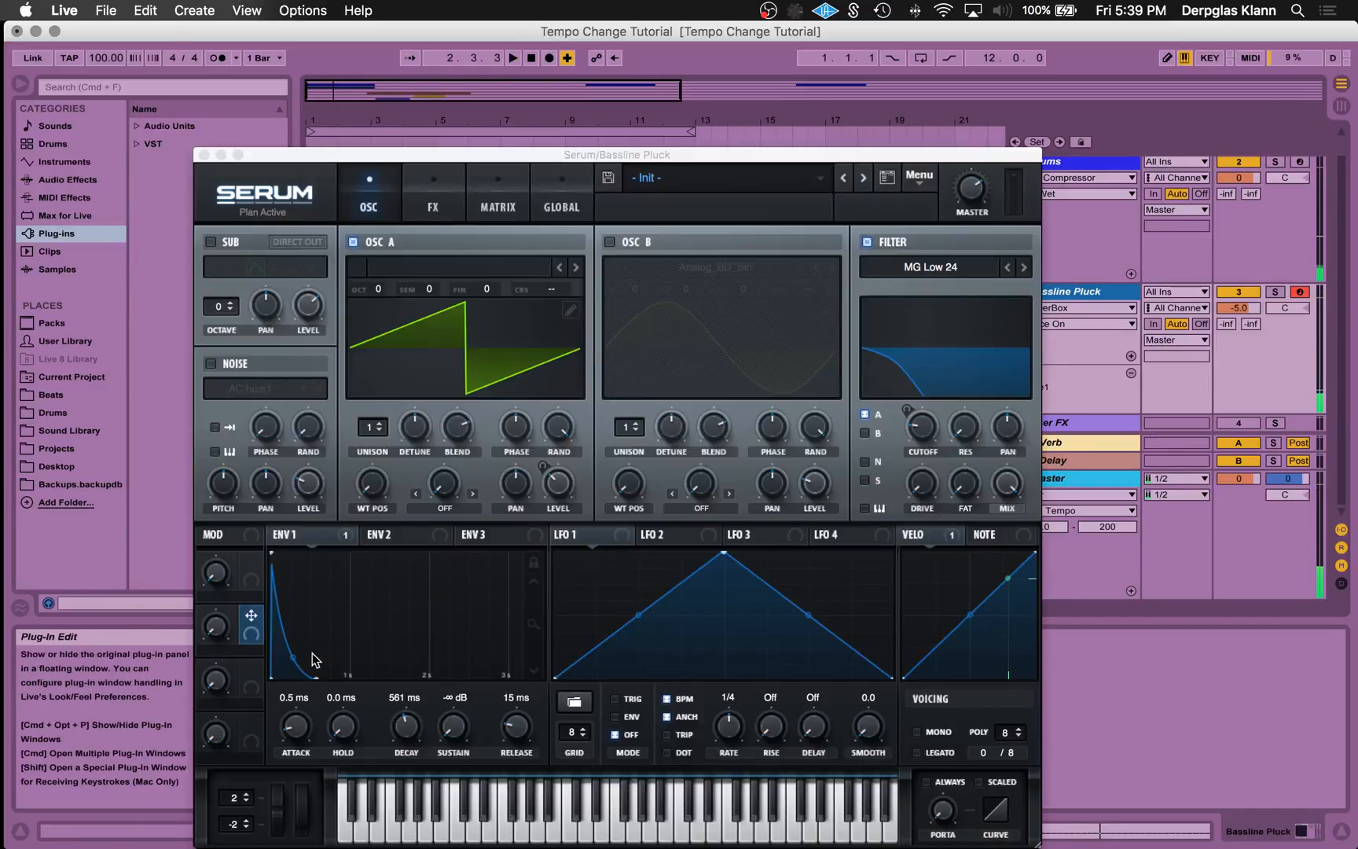
{"action": "left_click", "coordinate": [297, 653]}
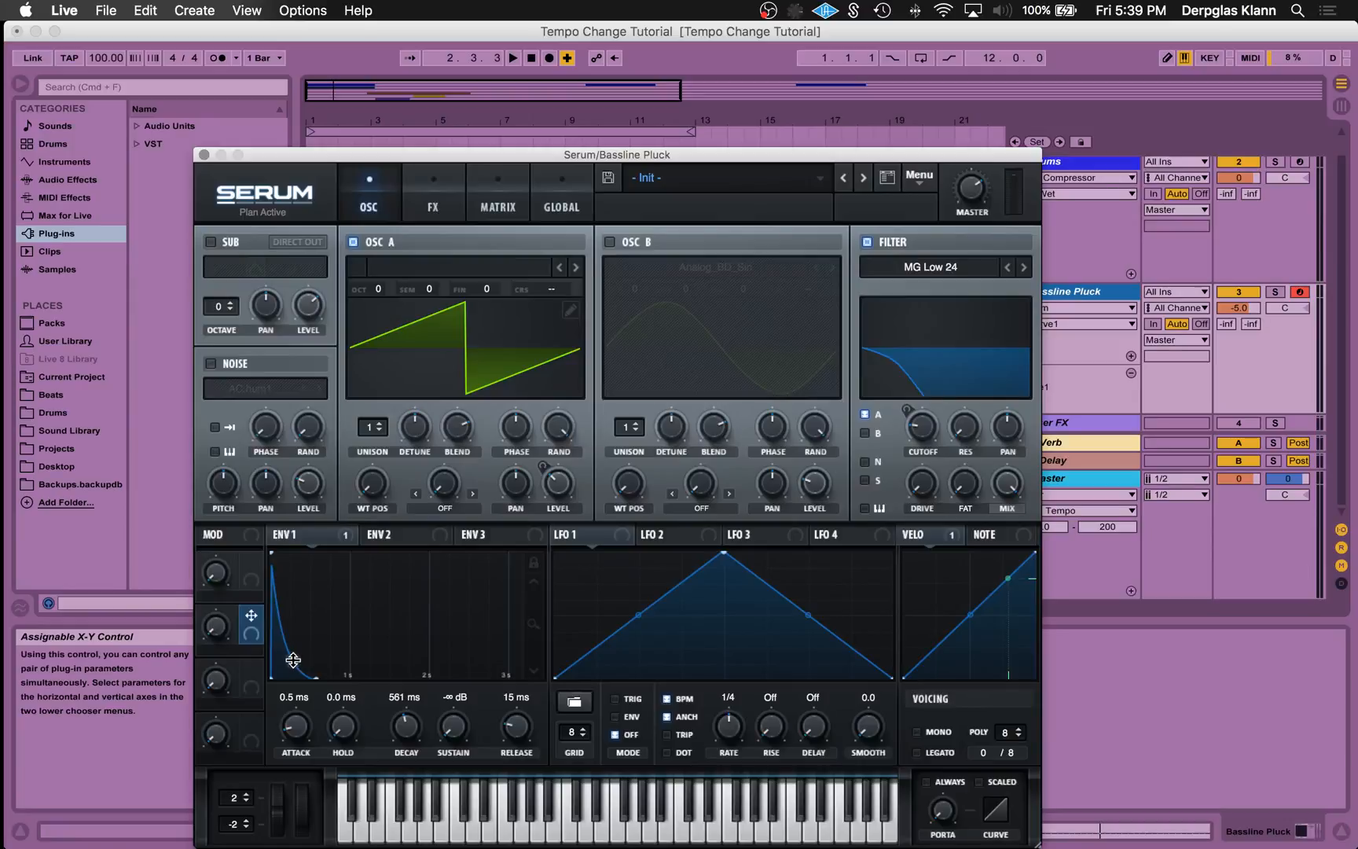
{"action": "left_click", "coordinate": [204, 154]}
- Draw a V-shaped dip to about 42 % at bar 2 in the Bassline Pluck track's D curve1 automation
{"action": "left_click_drag", "start_coordinate": [393, 111], "coordinate": [426, 330]}
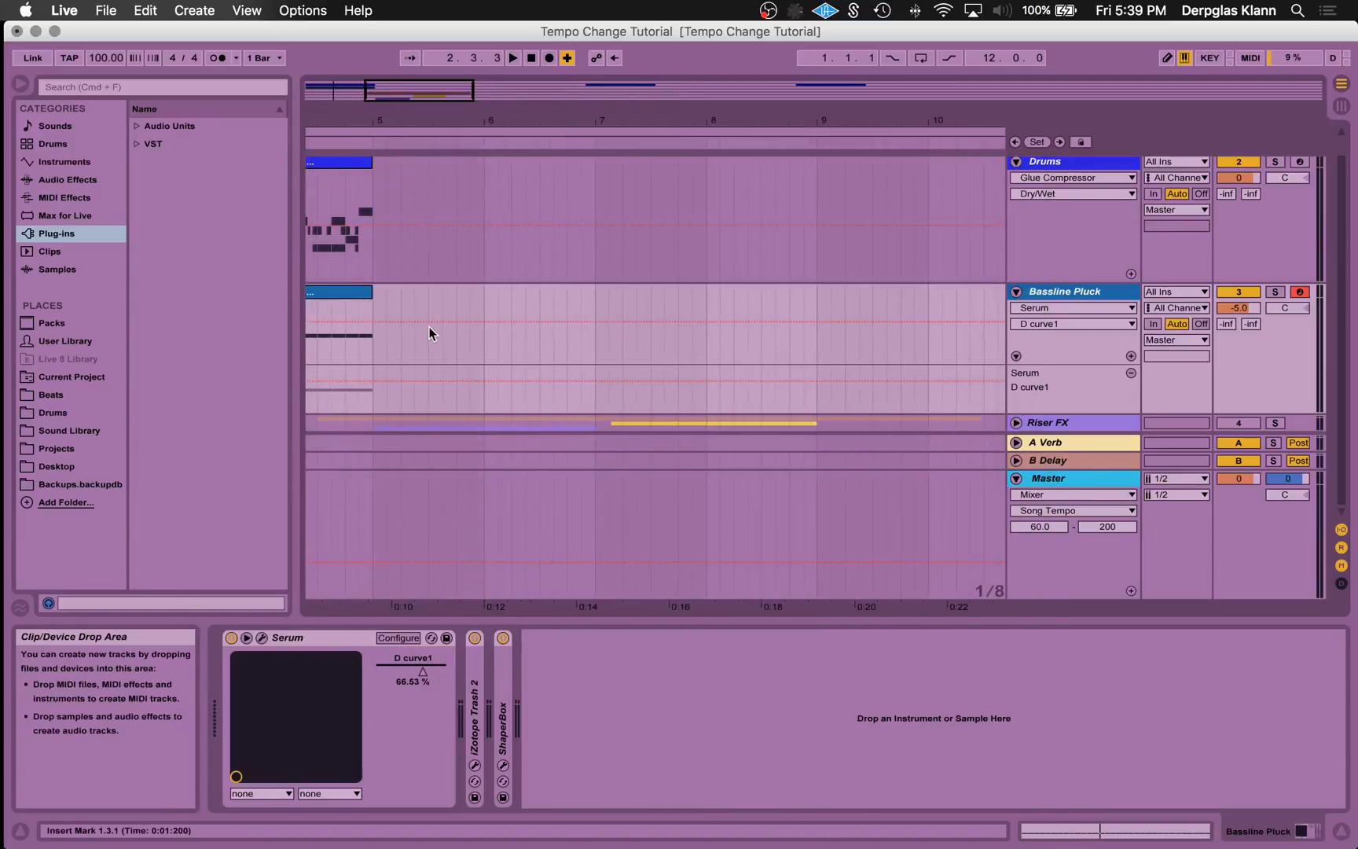
{"action": "scroll", "coordinate": [427, 331], "scroll_direction": "left", "scroll_amount": 5}
{"action": "scroll", "coordinate": [427, 332], "scroll_direction": "up", "scroll_amount": 1}
{"action": "left_click_drag", "start_coordinate": [350, 131], "coordinate": [412, 312]}
{"action": "scroll", "coordinate": [413, 312], "scroll_direction": "left", "scroll_amount": 3}
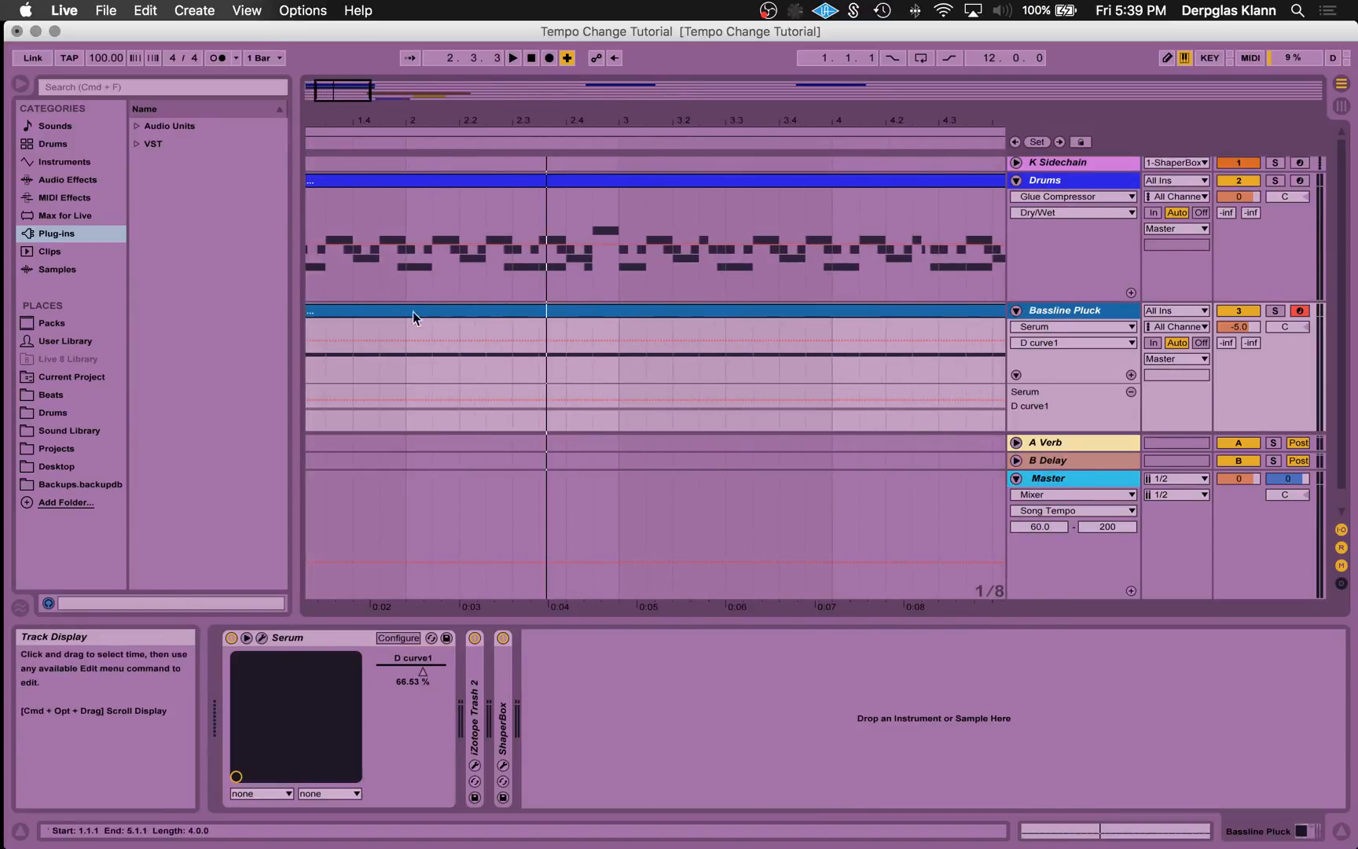
{"action": "left_click", "coordinate": [370, 340]}
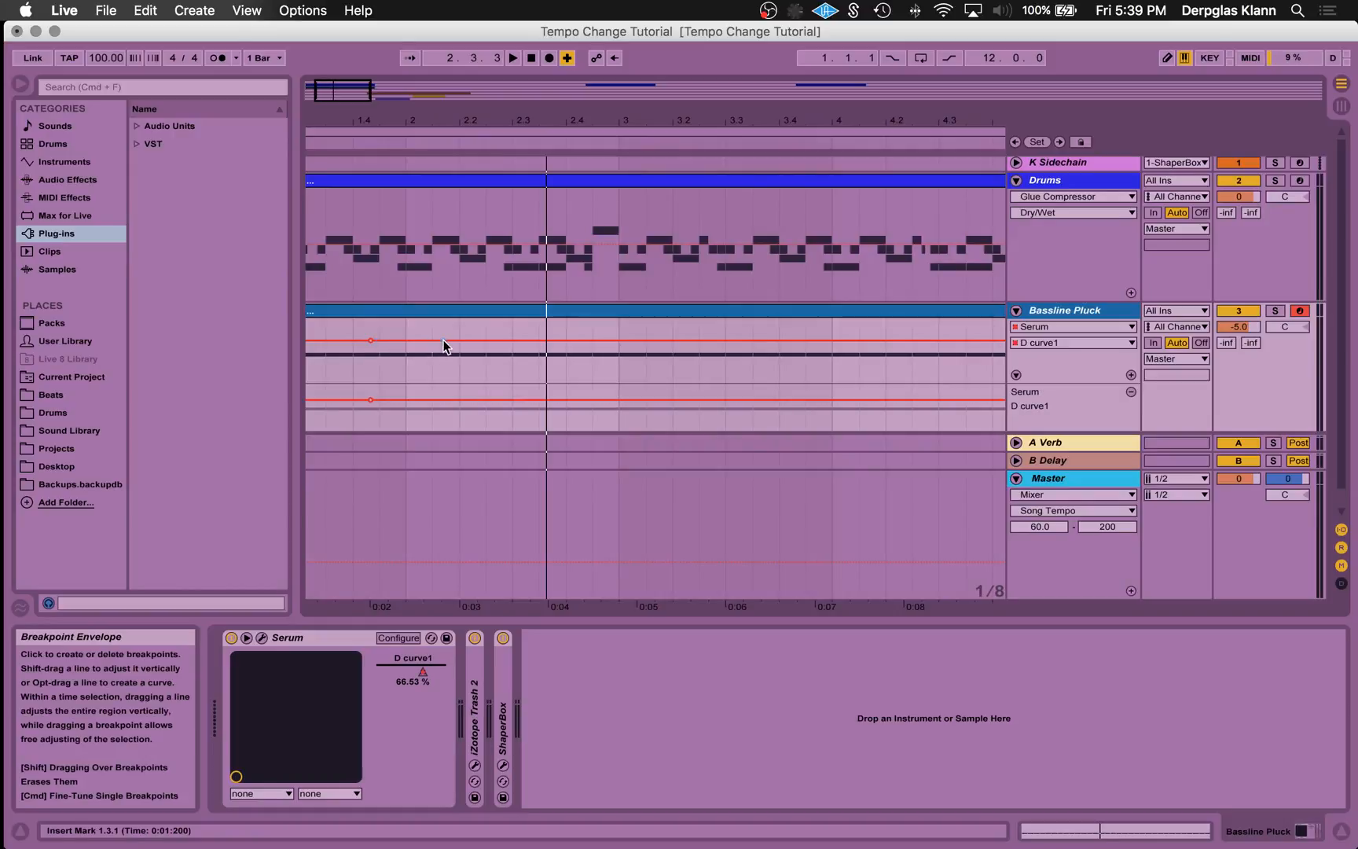
{"action": "left_click_drag", "start_coordinate": [405, 340], "coordinate": [368, 340]}
- Play the song from 1.3.3 through the decay dip at bar 2 and stop playback
{"action": "left_click", "coordinate": [336, 321]}
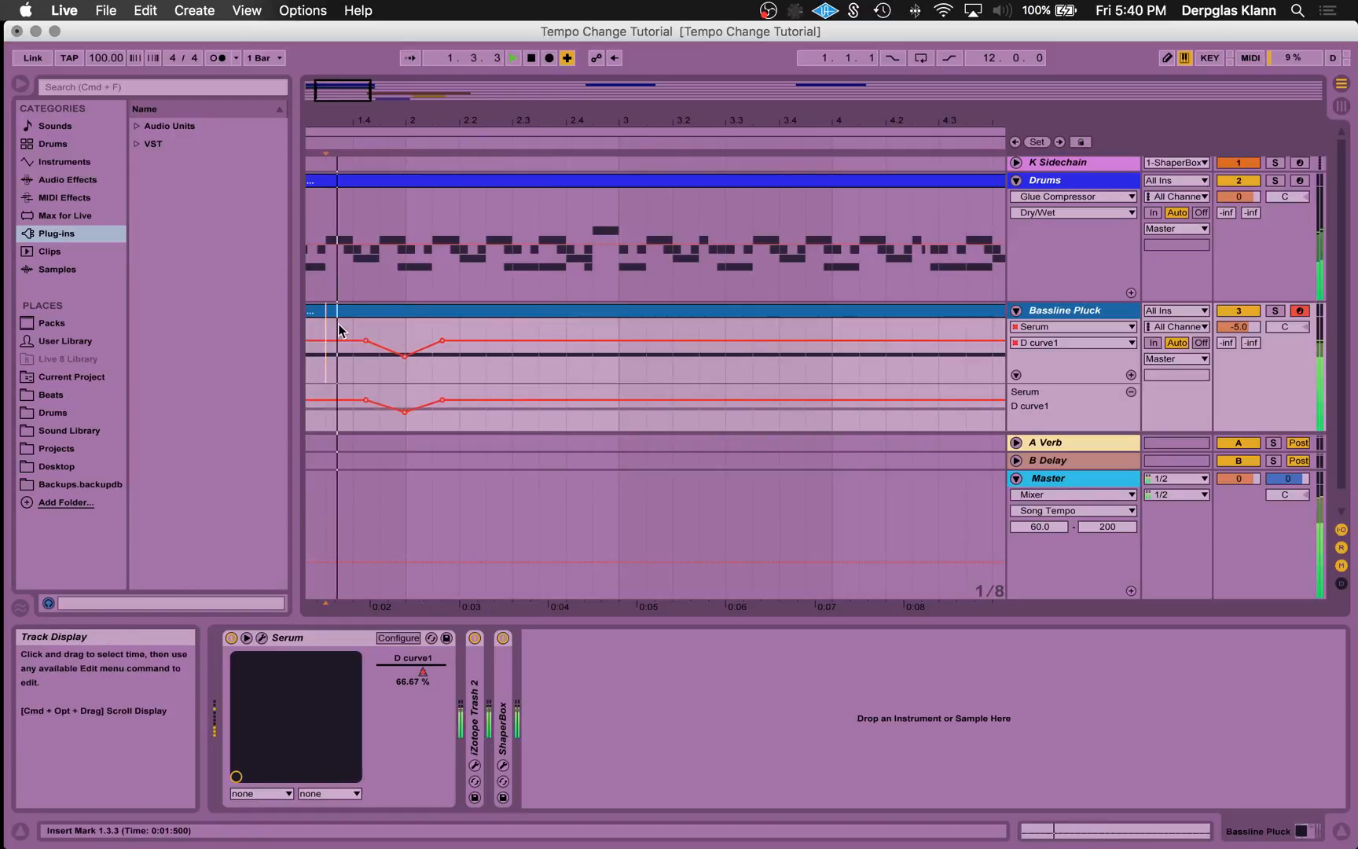
{"action": "key", "text": "space"}
{"action": "left_click_drag", "start_coordinate": [359, 92], "coordinate": [358, 49]}
{"action": "key", "text": "space"}
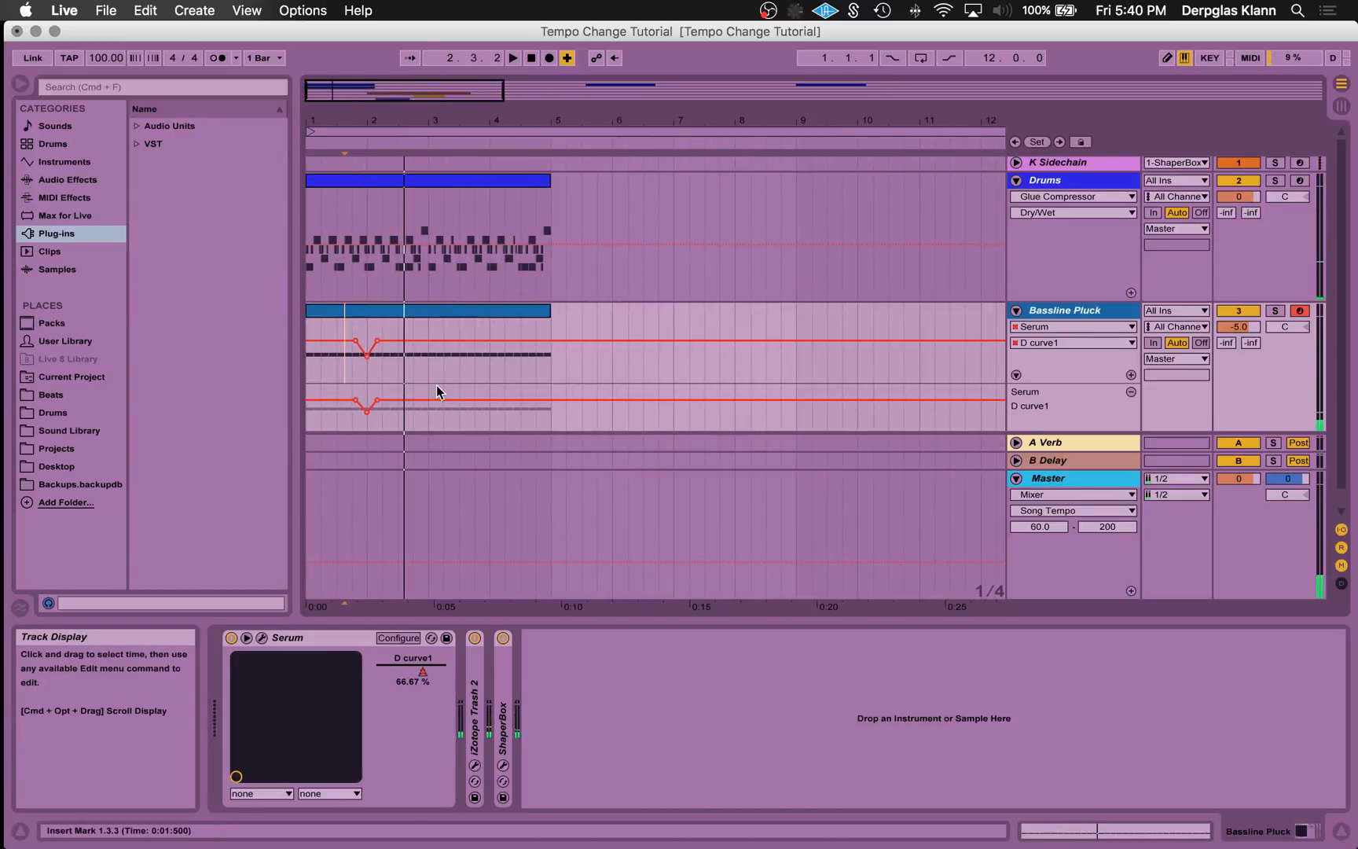
- Duplicate the first two bars of decay automation into bars 3 and 4, and duplicate the four-bar bassline clip to 5.1.1
{"action": "left_click_drag", "start_coordinate": [428, 385], "coordinate": [305, 386]}
{"action": "key", "text": "super+d"}
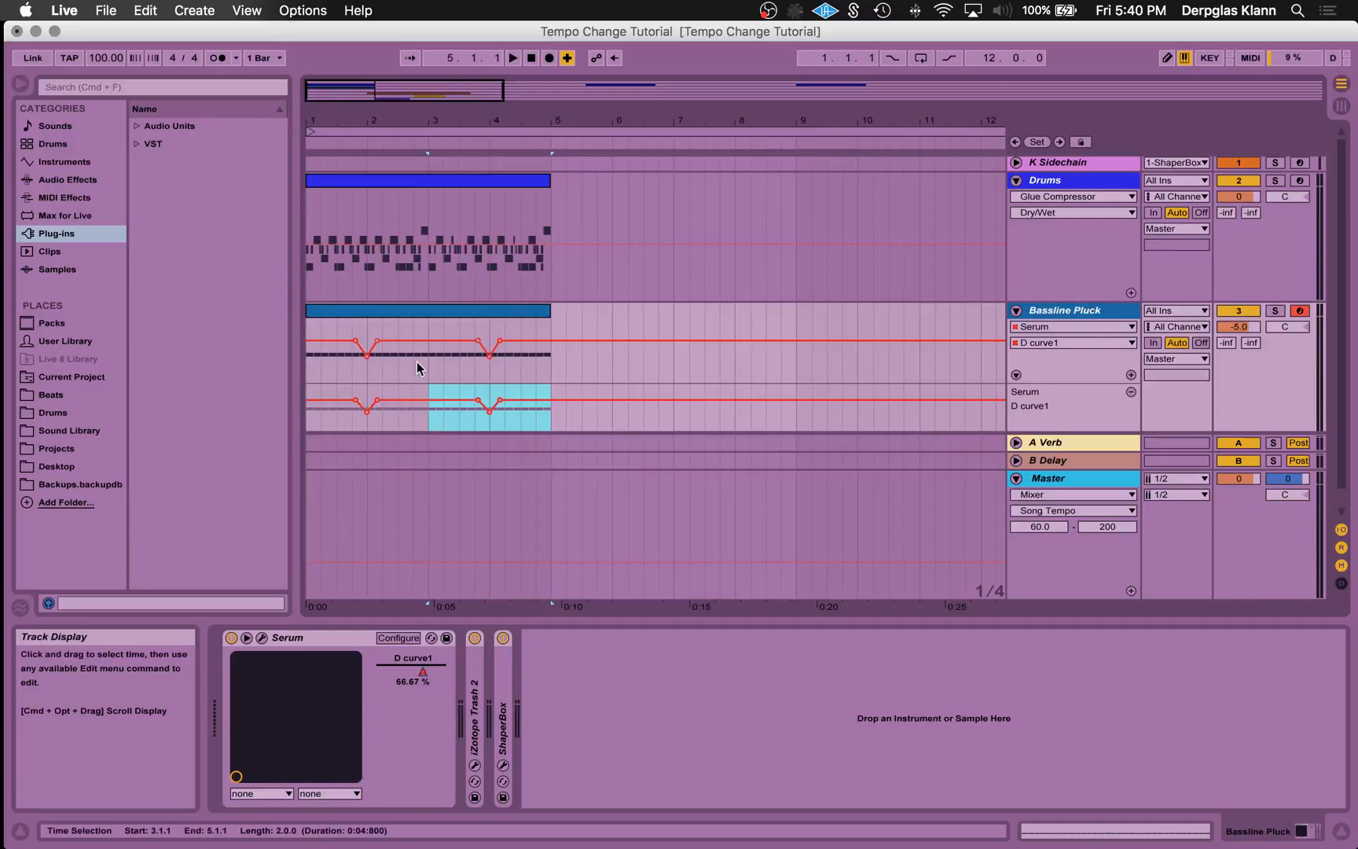
{"action": "left_click_drag", "start_coordinate": [418, 96], "coordinate": [418, 51]}
{"action": "left_click", "coordinate": [368, 316]}
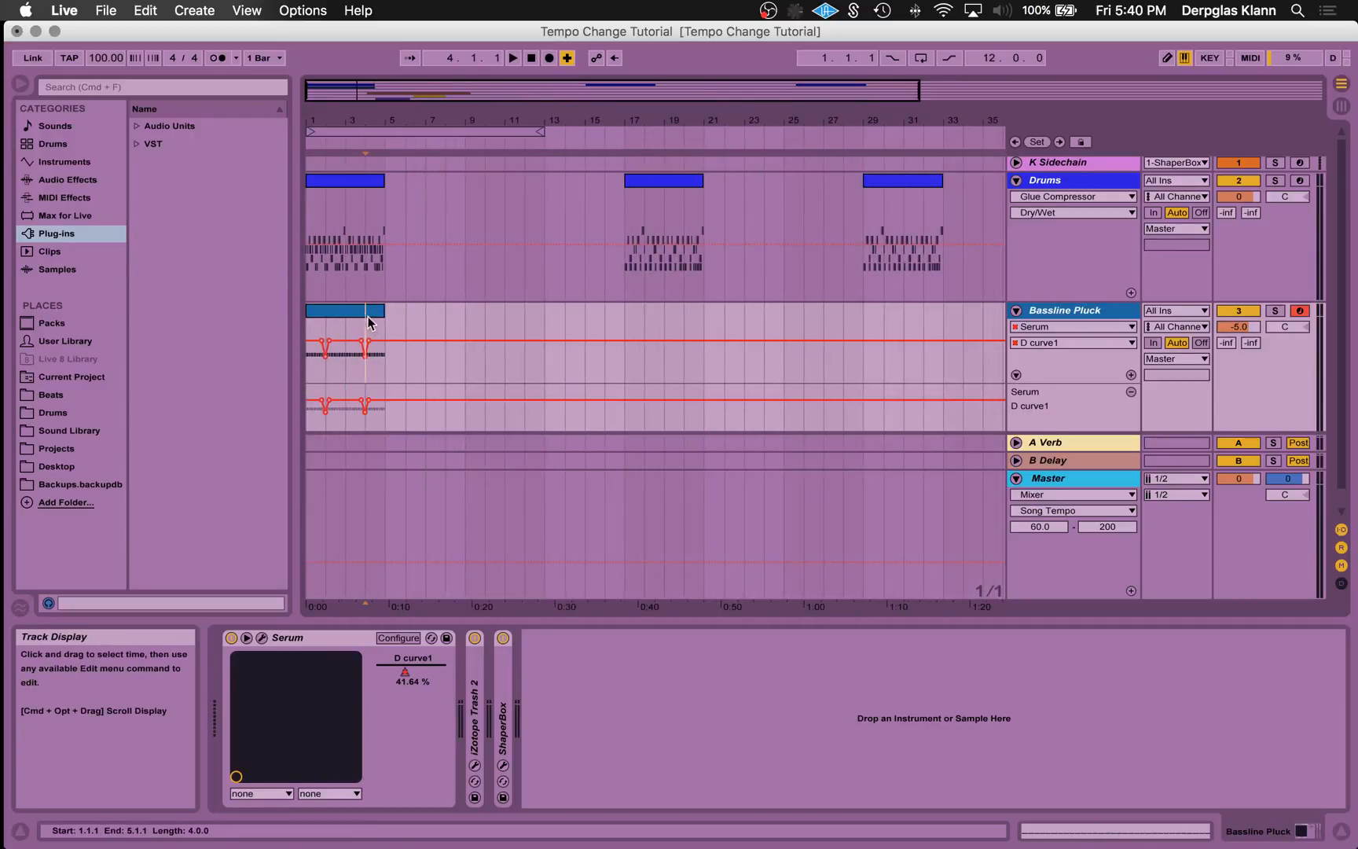
{"action": "key", "text": "super+d"}
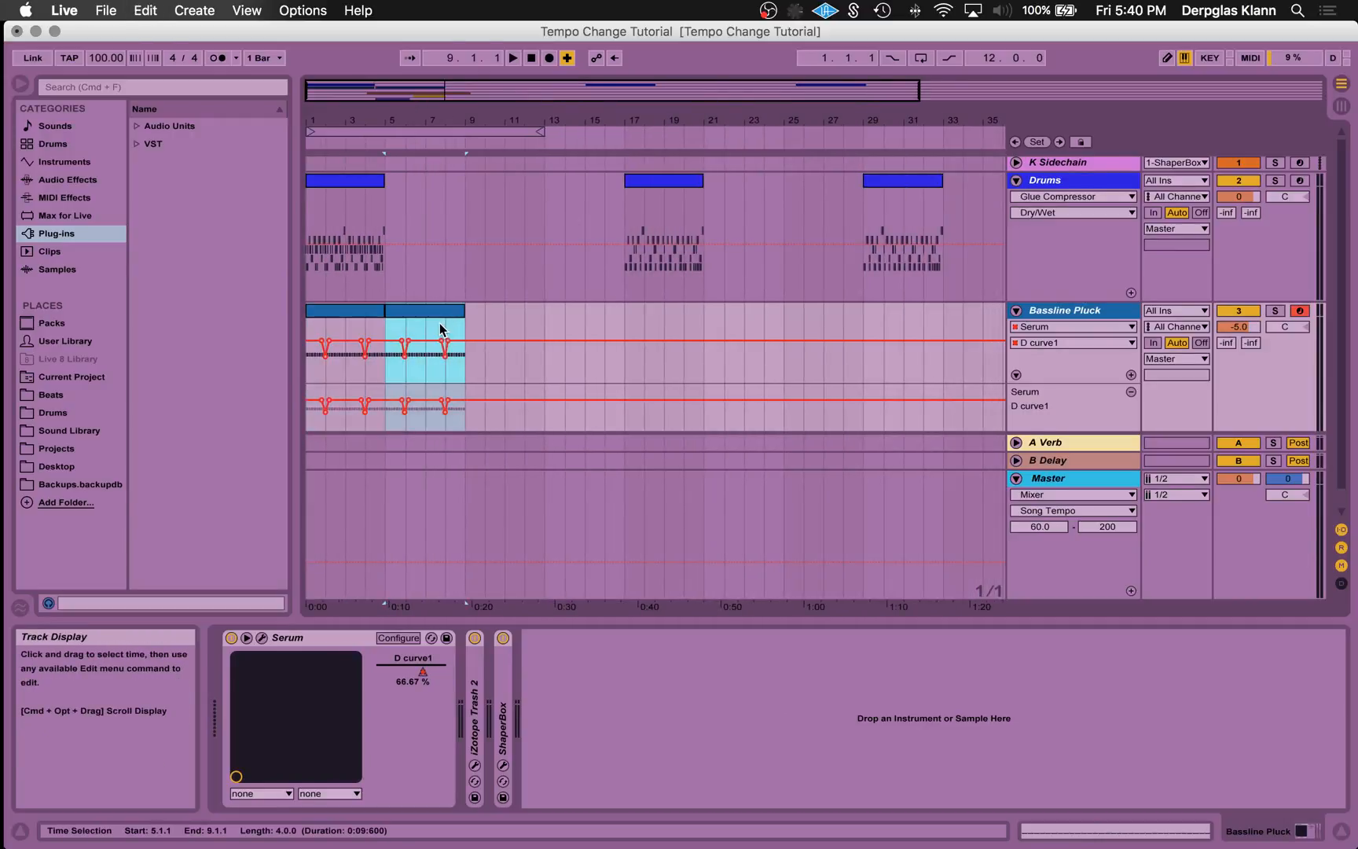
- Play from 4.1.1 across the bassline clip boundary, and duplicate the second bassline clip to 9.1.1
{"action": "scroll", "coordinate": [440, 329], "scroll_direction": "down", "scroll_amount": 1}
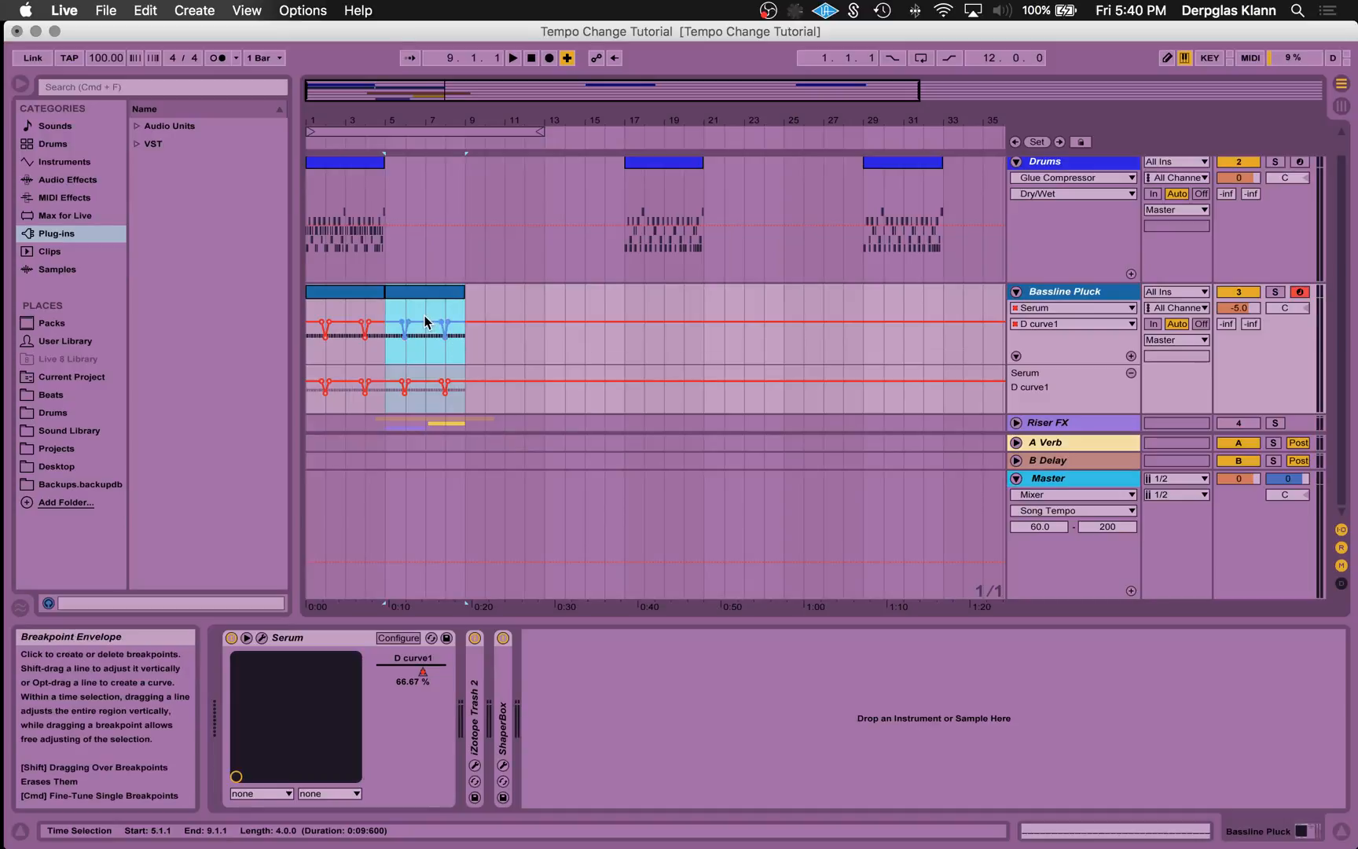
{"action": "left_click", "coordinate": [370, 319]}
{"action": "key", "text": "space"}
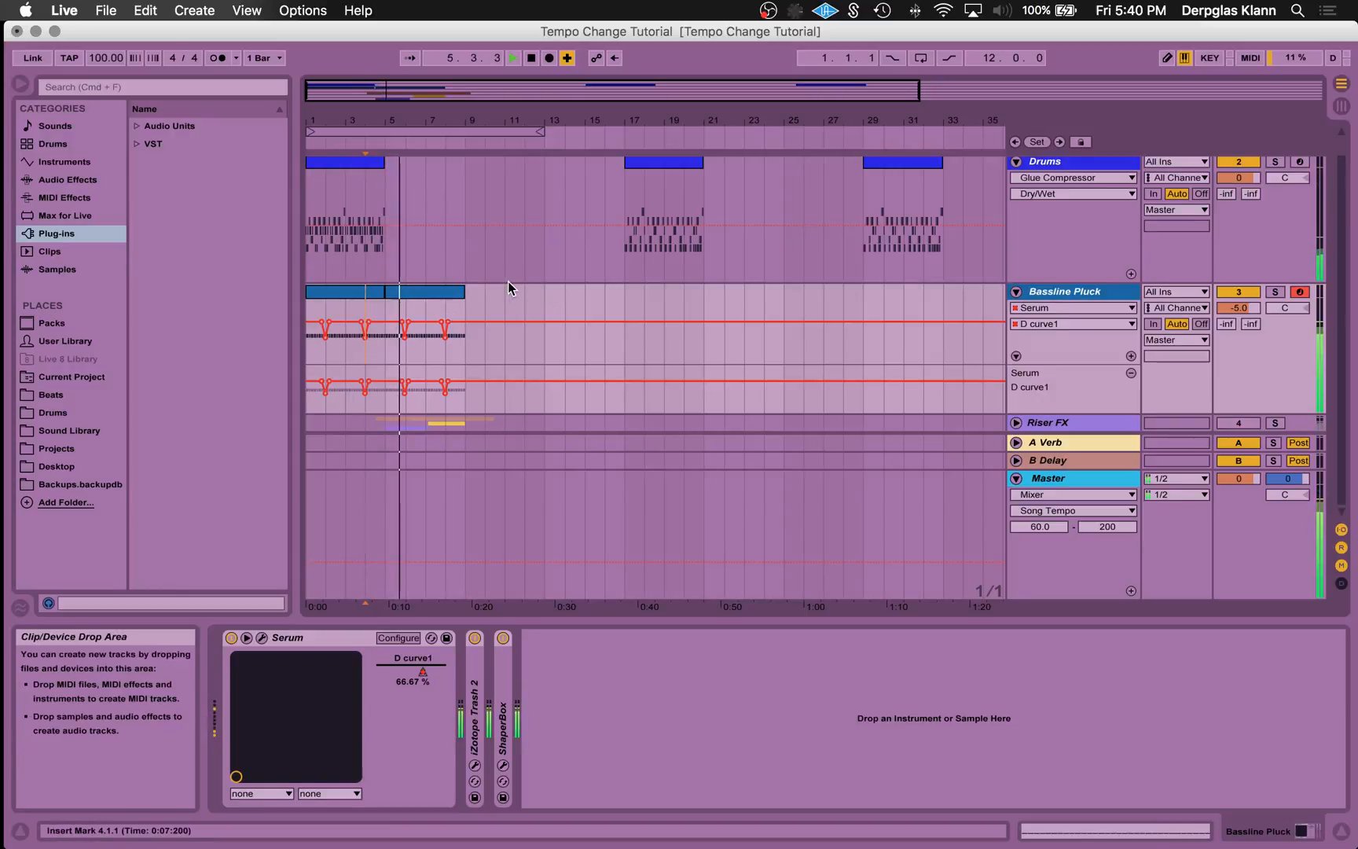
{"action": "key", "text": "space"}
{"action": "left_click", "coordinate": [439, 297]}
{"action": "key", "text": "ctrl+d"}
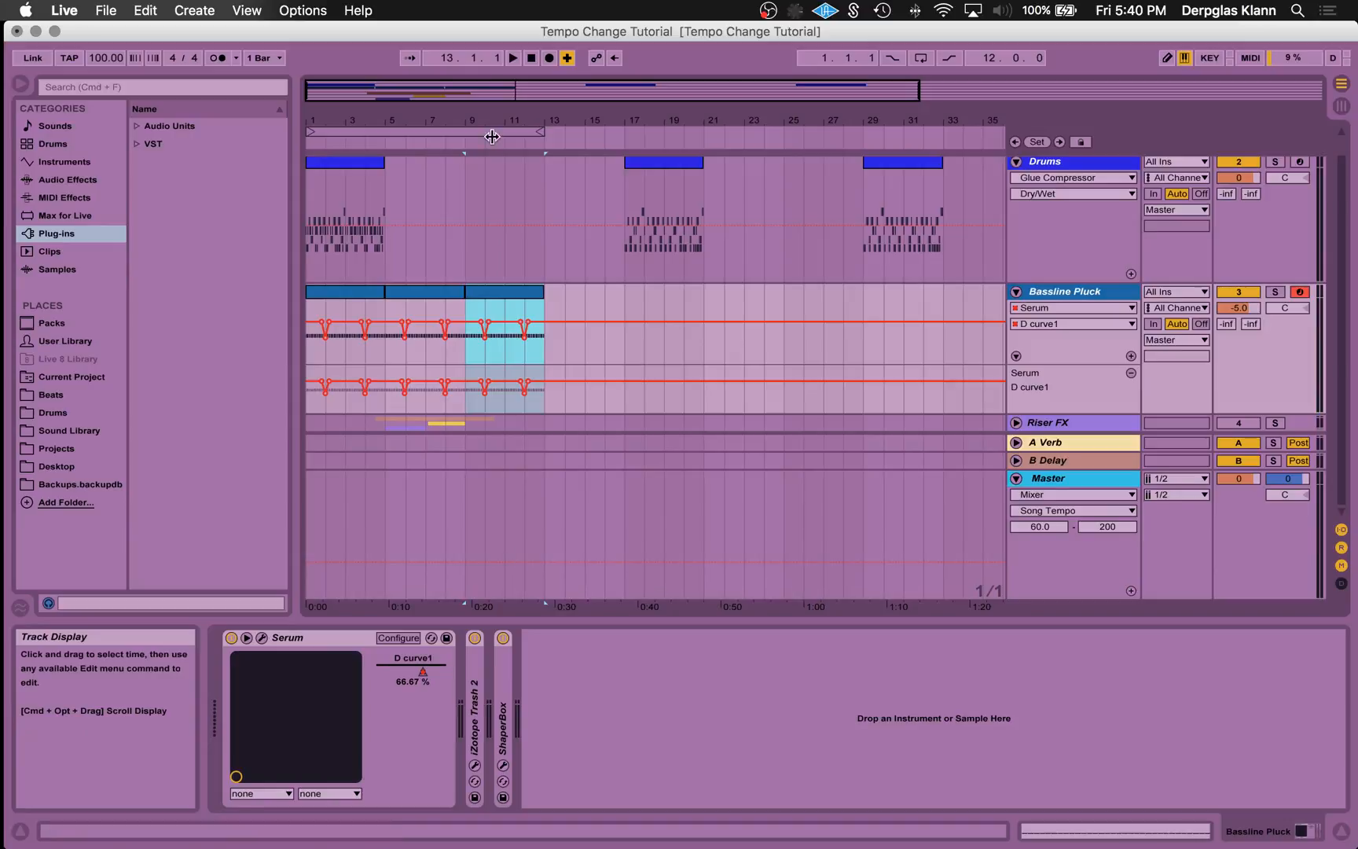
- Add a breakpoint to the Master track's Song Tempo automation just before bar 9
{"action": "left_click_drag", "start_coordinate": [488, 91], "coordinate": [486, 134]}
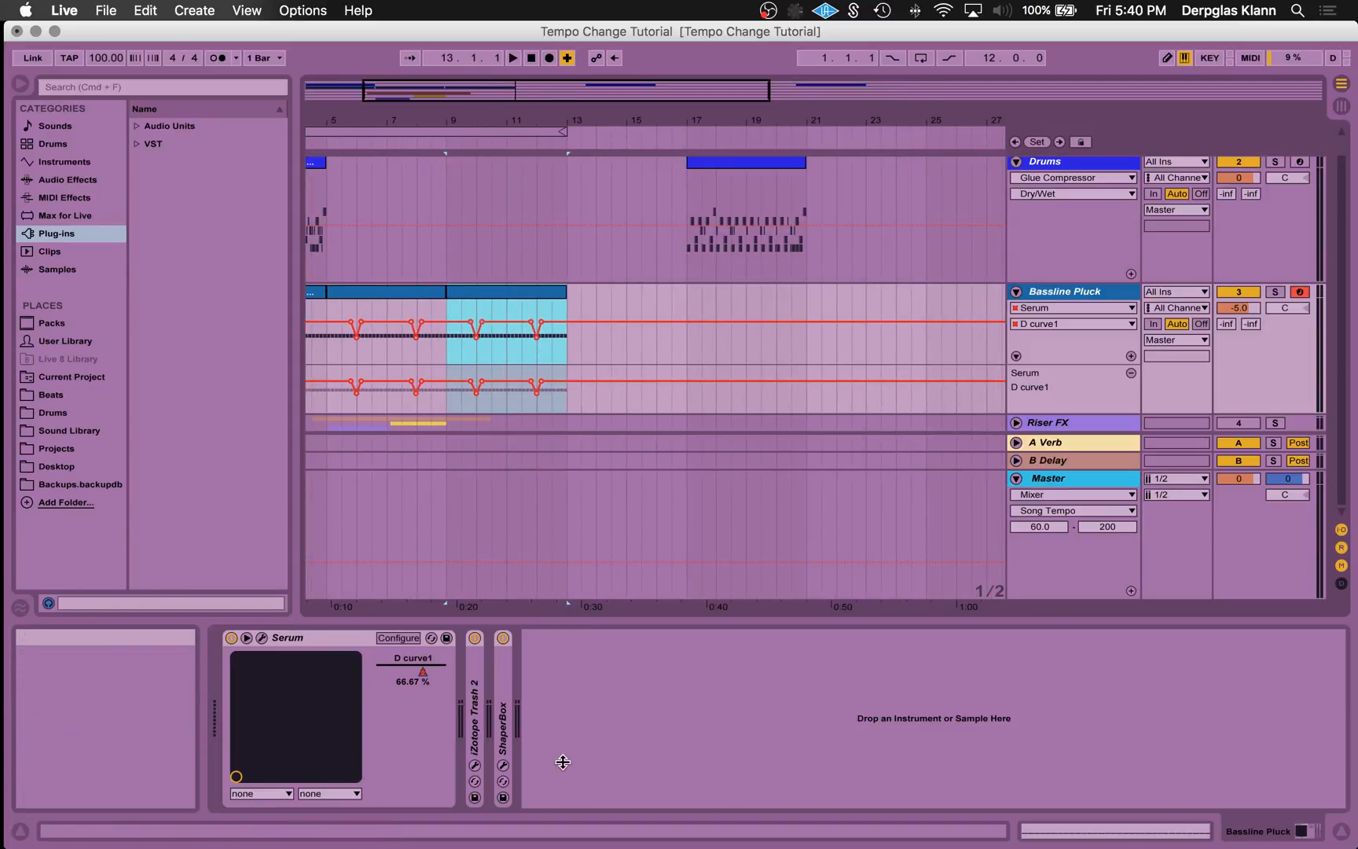
{"action": "left_click_drag", "start_coordinate": [430, 95], "coordinate": [430, 181]}
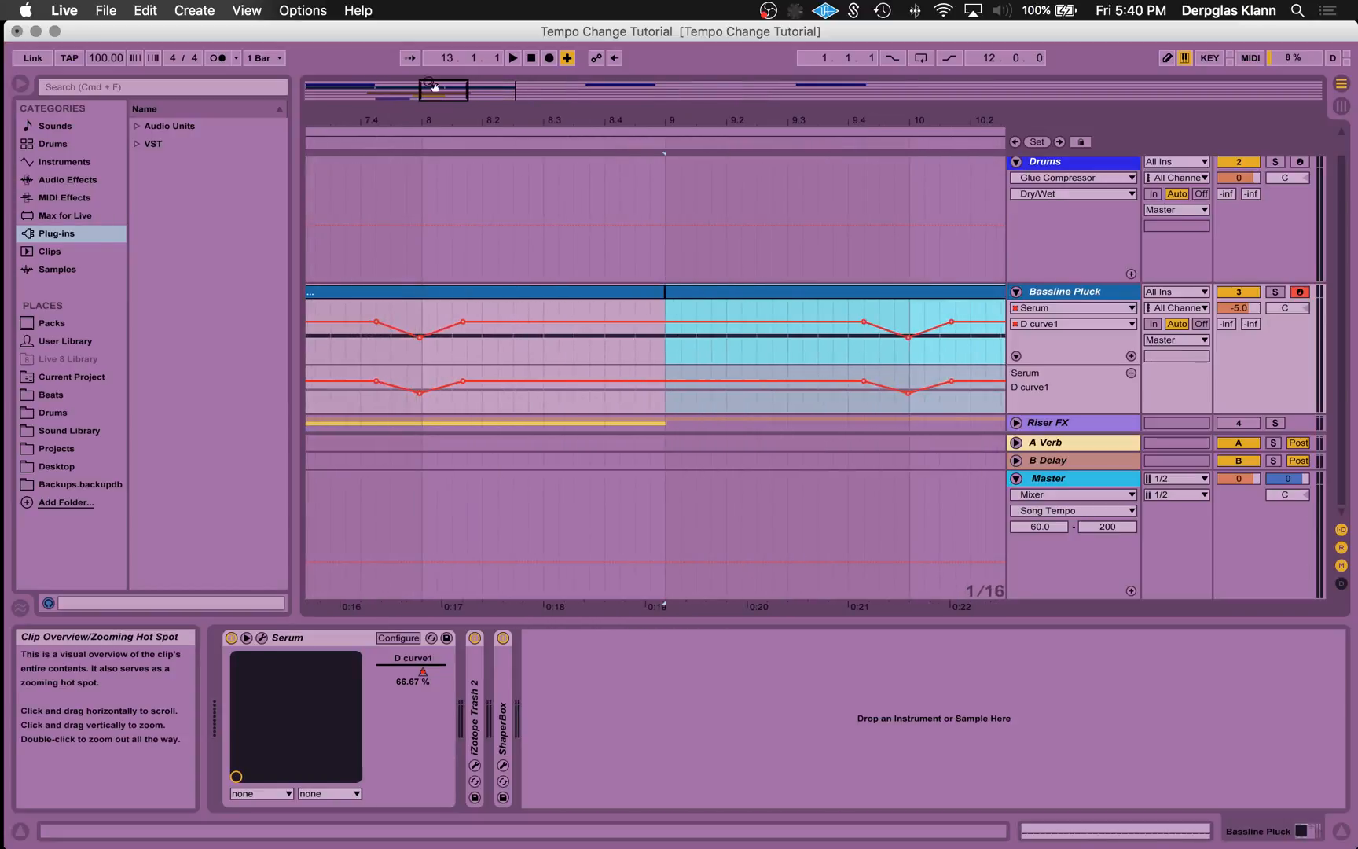
{"action": "left_click_drag", "start_coordinate": [460, 91], "coordinate": [478, 226]}
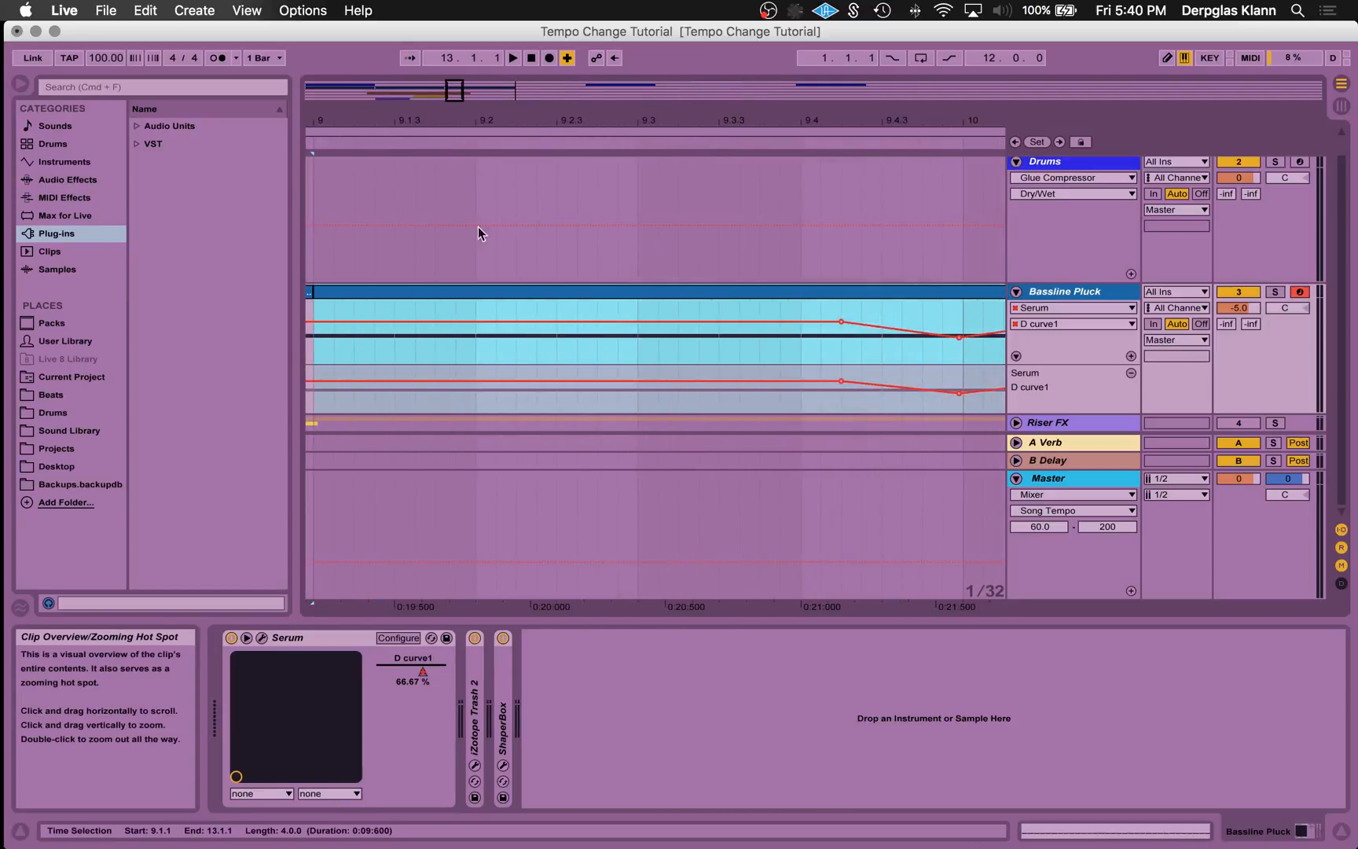
{"action": "scroll", "coordinate": [478, 227], "scroll_direction": "left", "scroll_amount": 5}
{"action": "left_click_drag", "start_coordinate": [445, 90], "coordinate": [710, 498]}
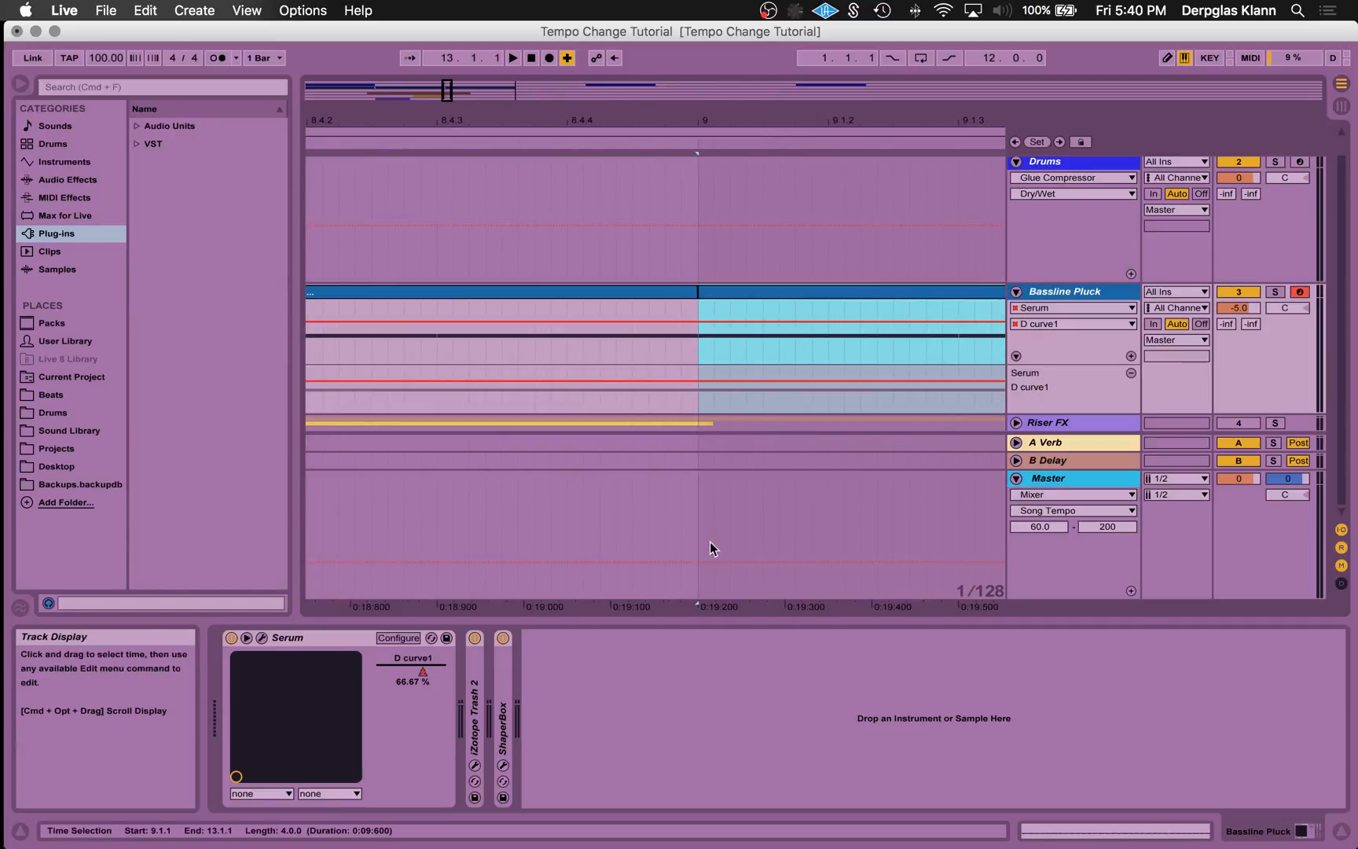
{"action": "left_click", "coordinate": [689, 561]}
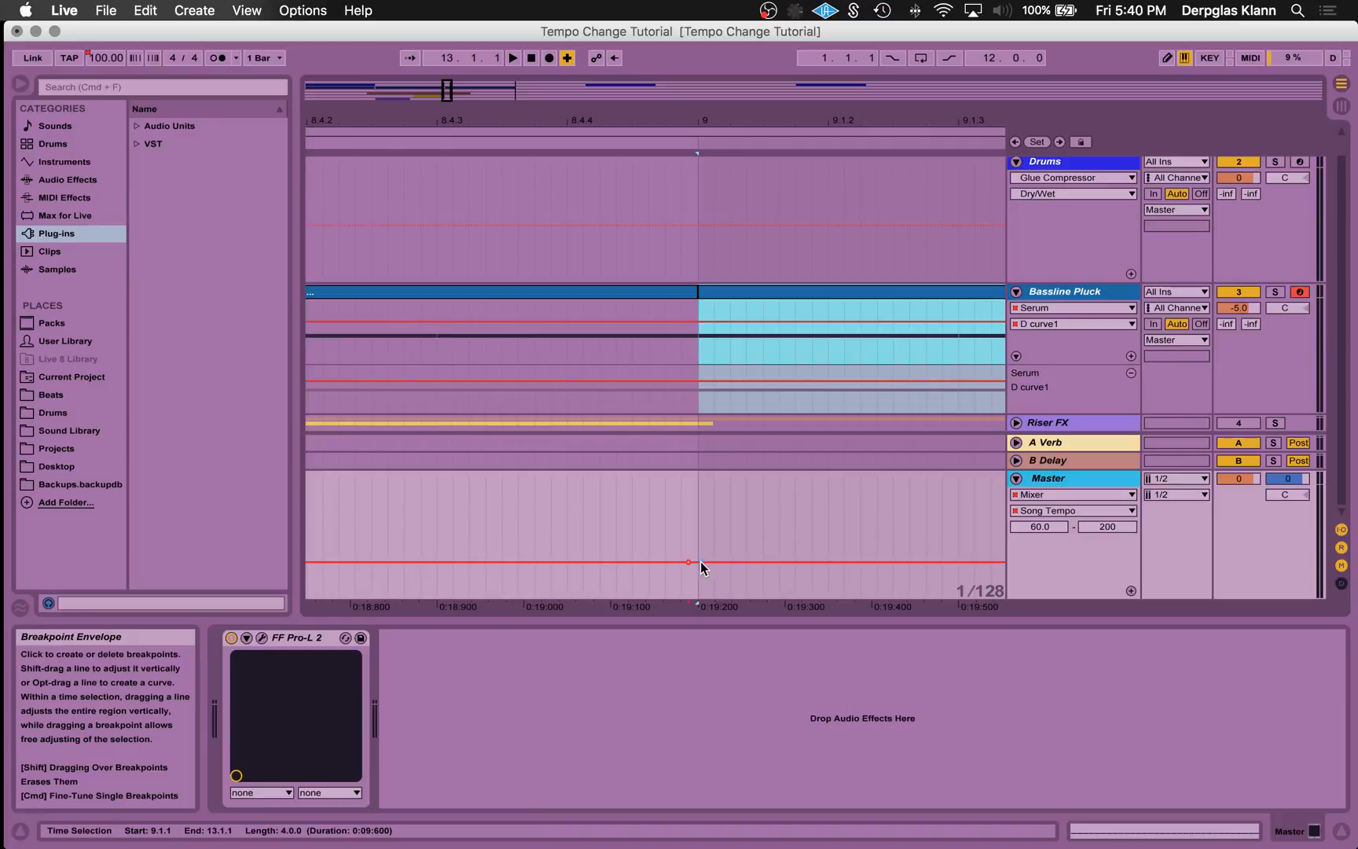
- Add a Song Tempo breakpoint at 9.1.1 and raise it to 133.34 BPM
{"action": "scroll", "coordinate": [1058, 469], "scroll_direction": "down", "scroll_amount": 5}
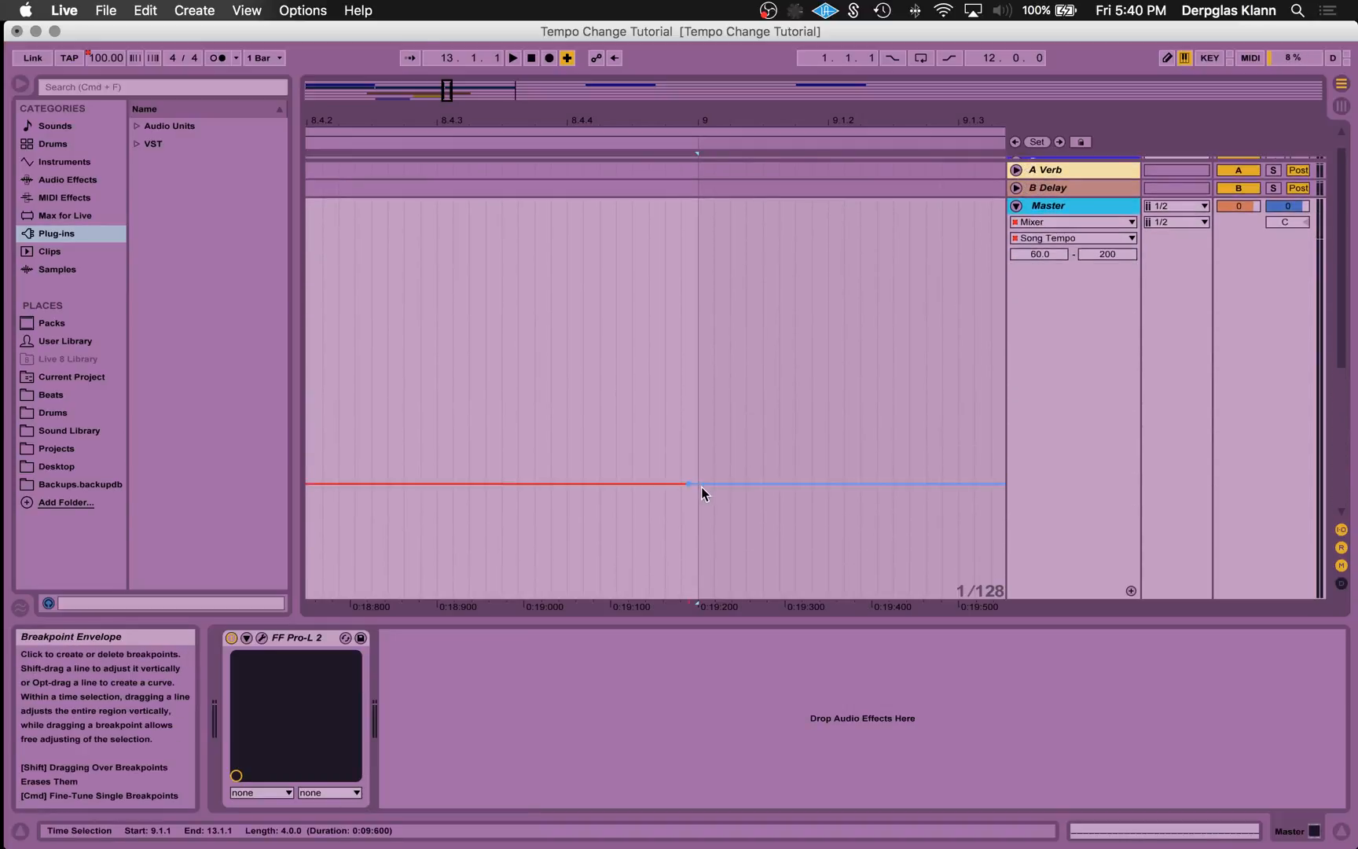
{"action": "left_click_drag", "start_coordinate": [704, 485], "coordinate": [704, 387]}
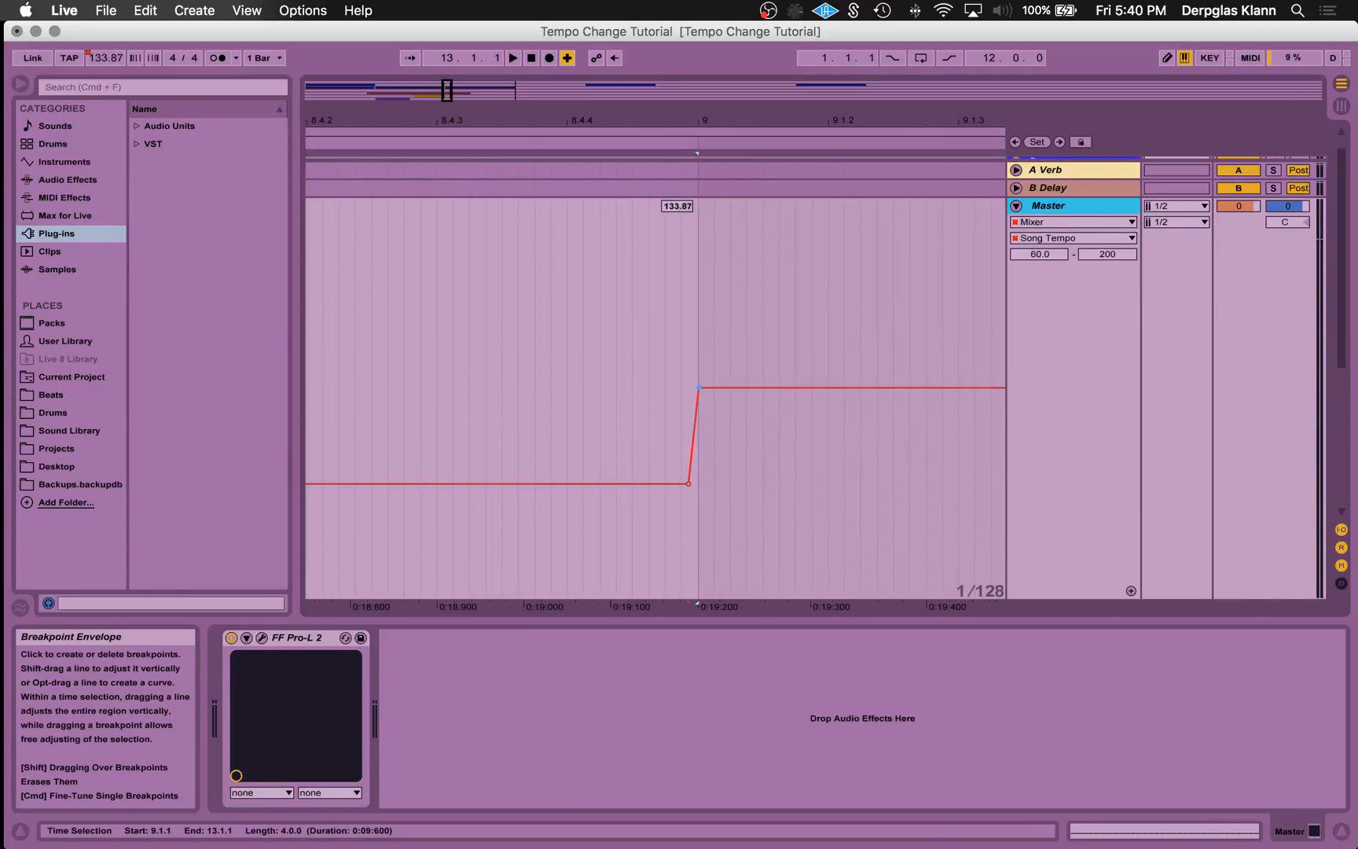
{"action": "left_click_drag", "start_coordinate": [704, 388], "coordinate": [704, 389]}
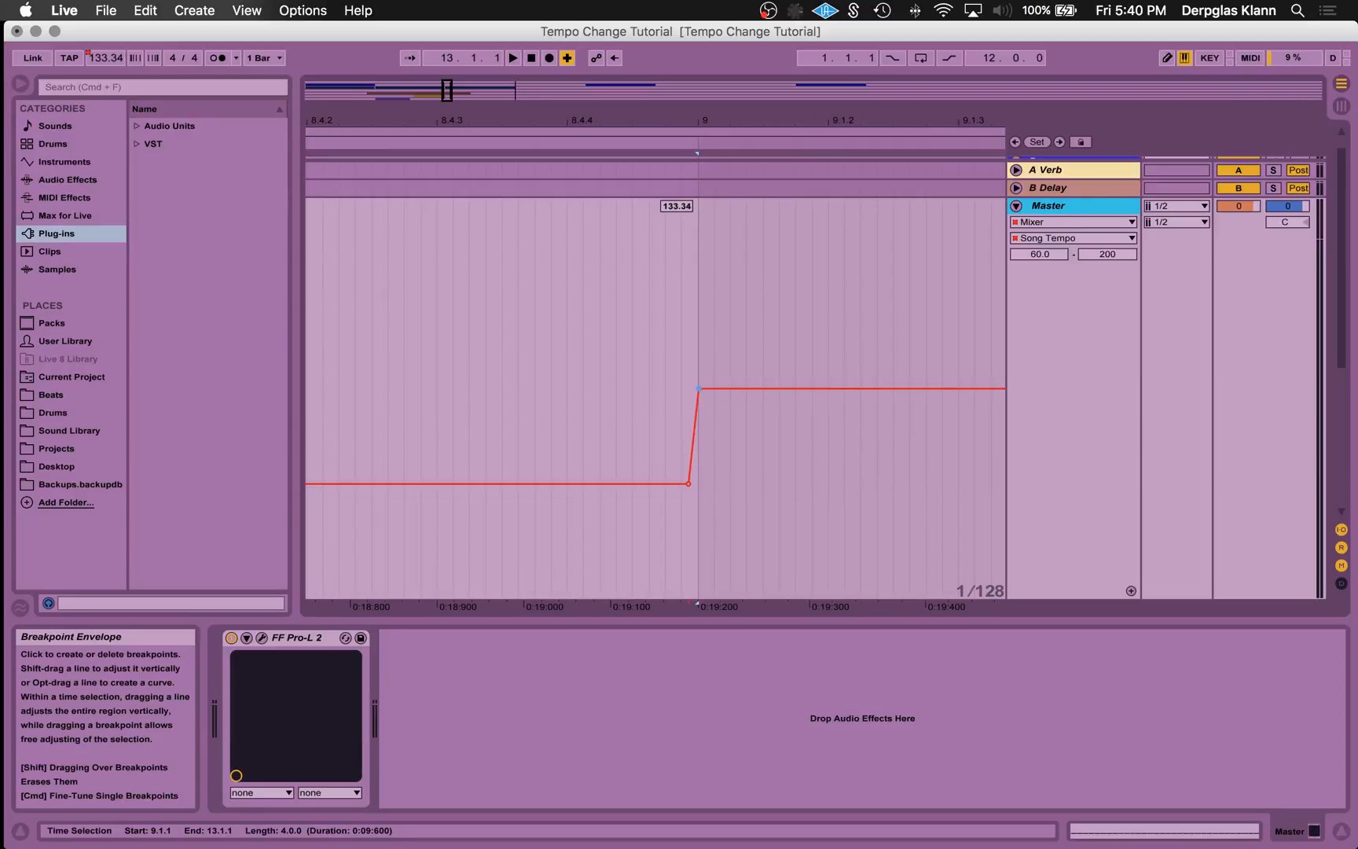
- Shrink the Master track's lane to its minimum height
{"action": "scroll", "coordinate": [1077, 414], "scroll_direction": "up", "scroll_amount": 5}
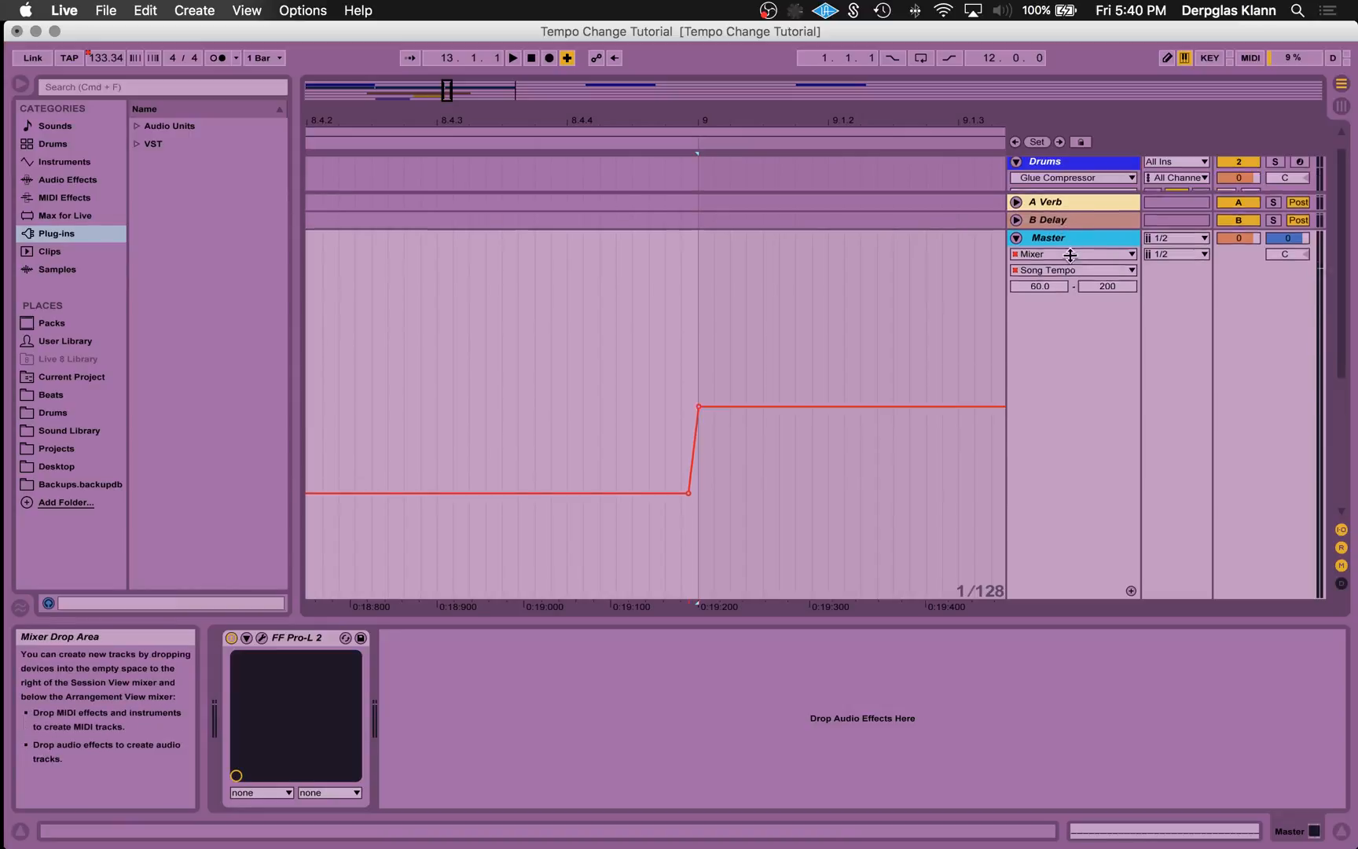
{"action": "scroll", "coordinate": [1078, 415], "scroll_direction": "up", "scroll_amount": 3}
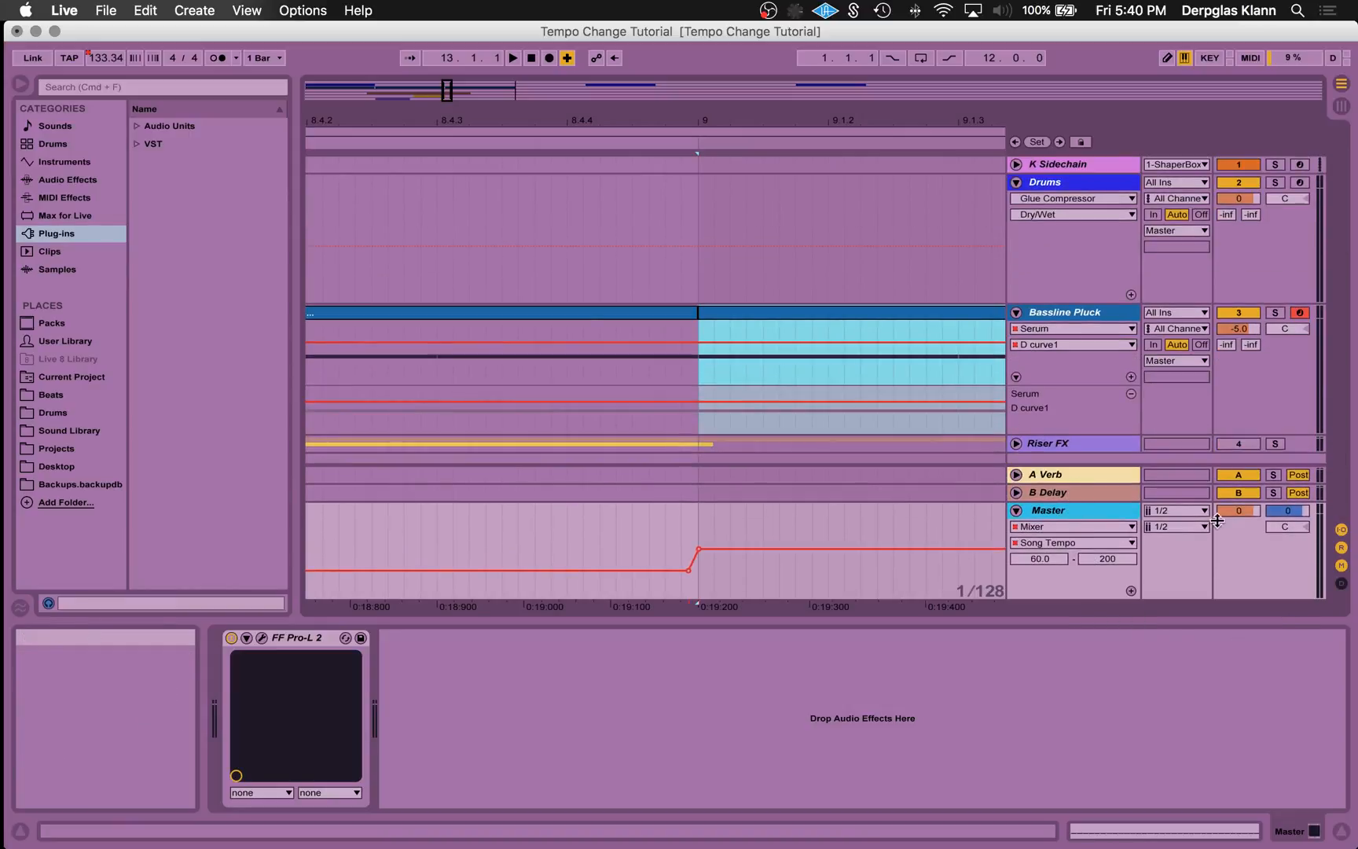
{"action": "left_click_drag", "start_coordinate": [1089, 504], "coordinate": [1091, 621]}
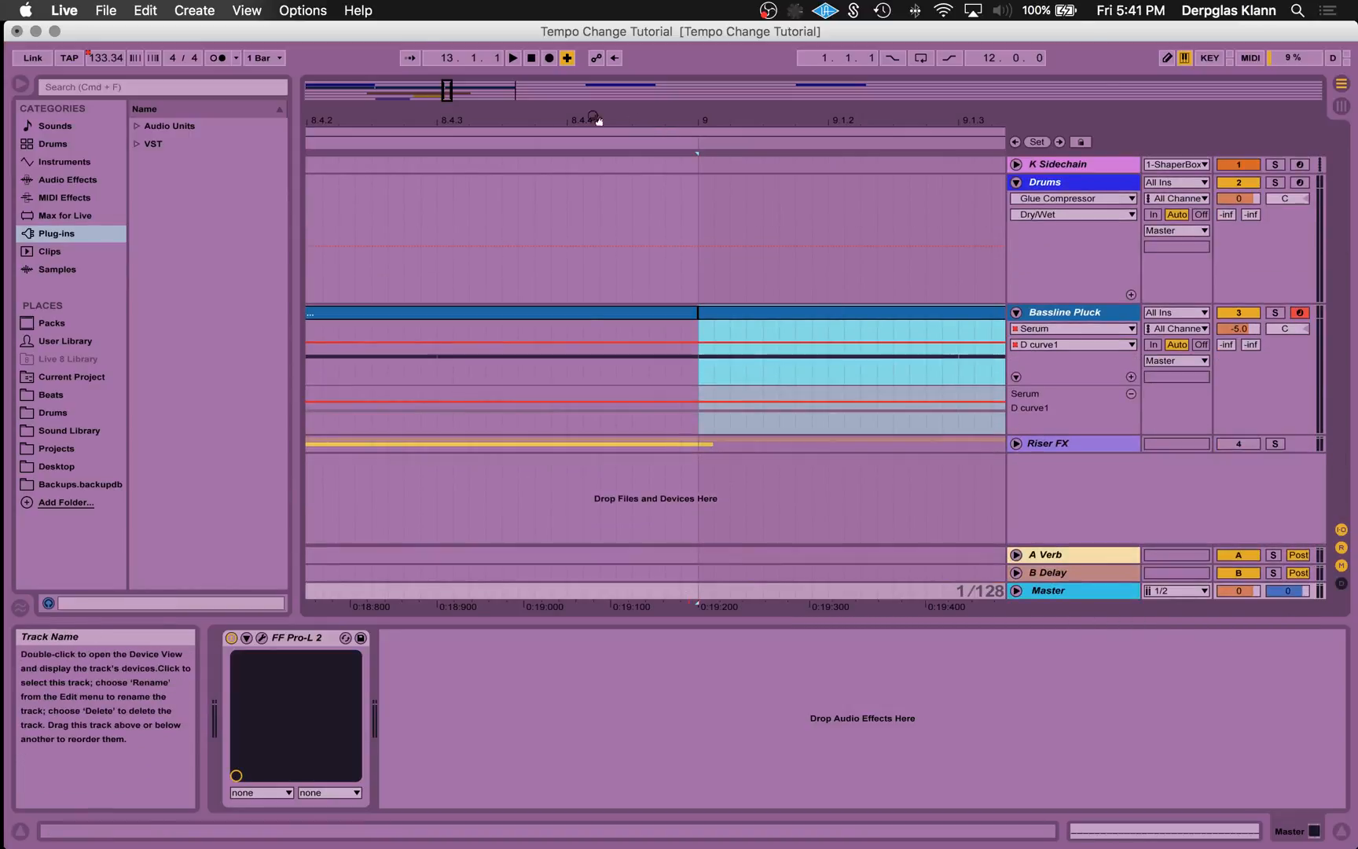
- Open the bassline clip at bar 9 and delete all of its G0 notes
{"action": "left_click_drag", "start_coordinate": [448, 91], "coordinate": [442, 31]}
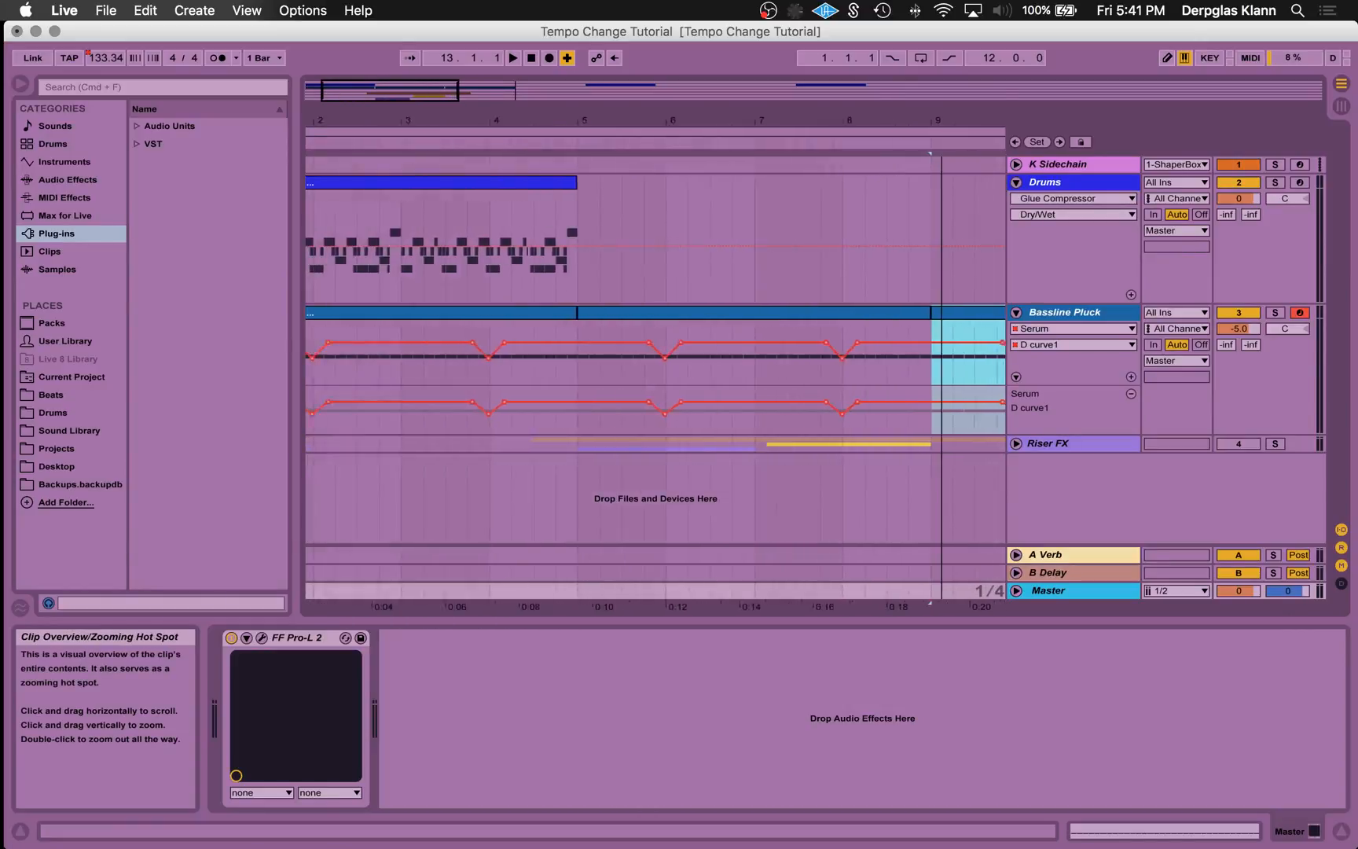
{"action": "double_click", "coordinate": [697, 340]}
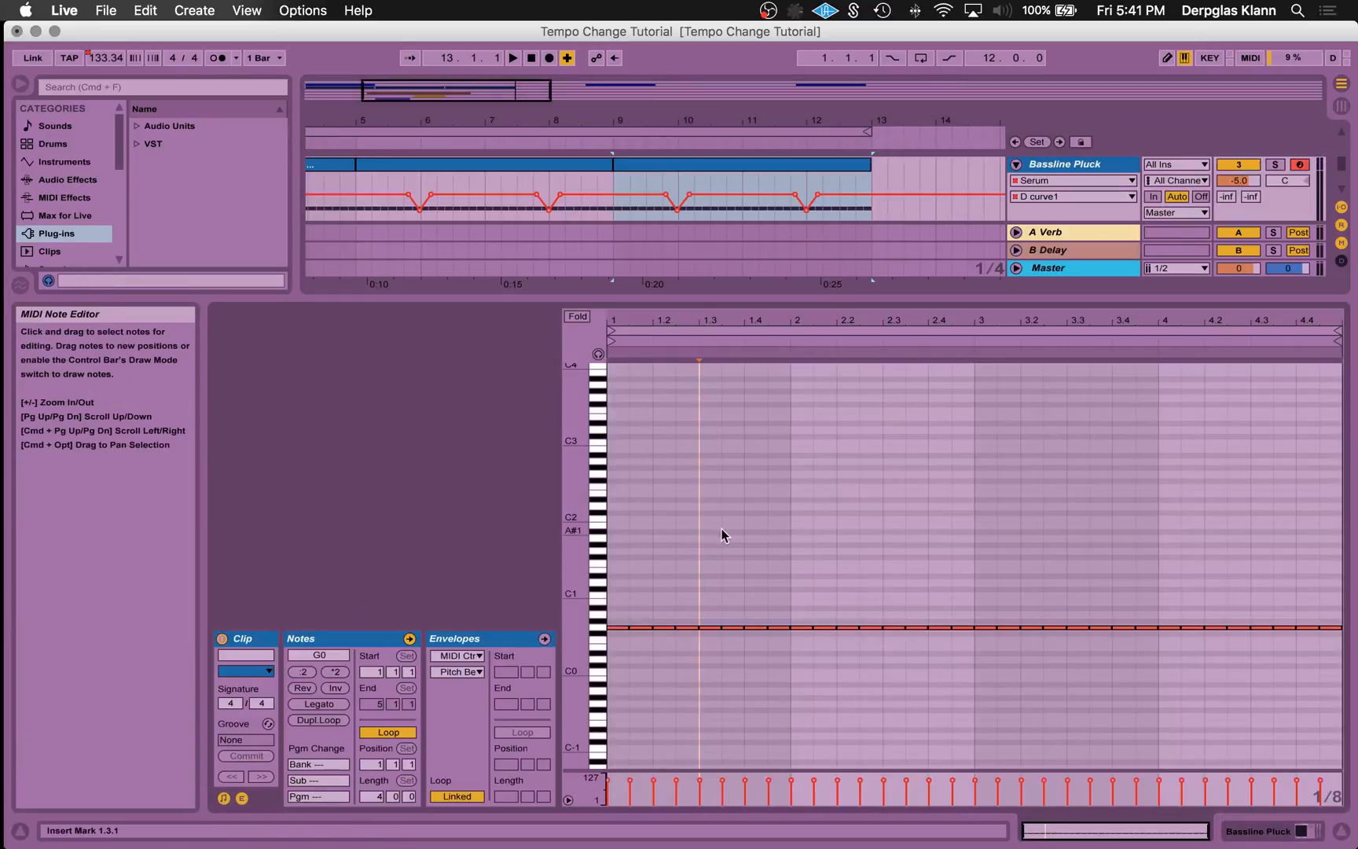
{"action": "left_click_drag", "start_coordinate": [619, 597], "coordinate": [1346, 711]}
{"action": "key", "text": "Delete"}
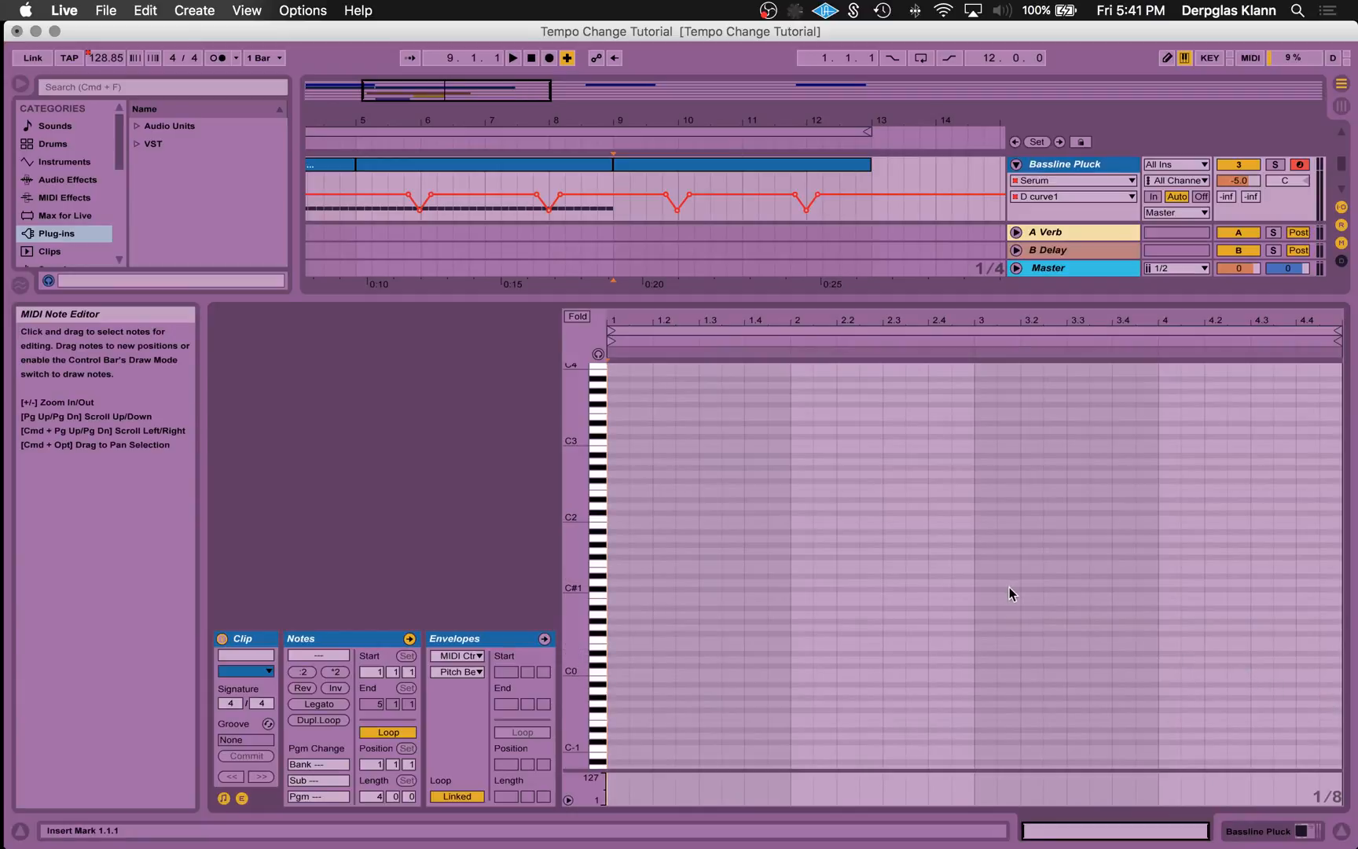
- Switch the grid to 1/4 triplets, add a G0 note at 1.1.1 and duplicate it until bar 1 holds six notes
{"action": "key", "text": "super+3"}
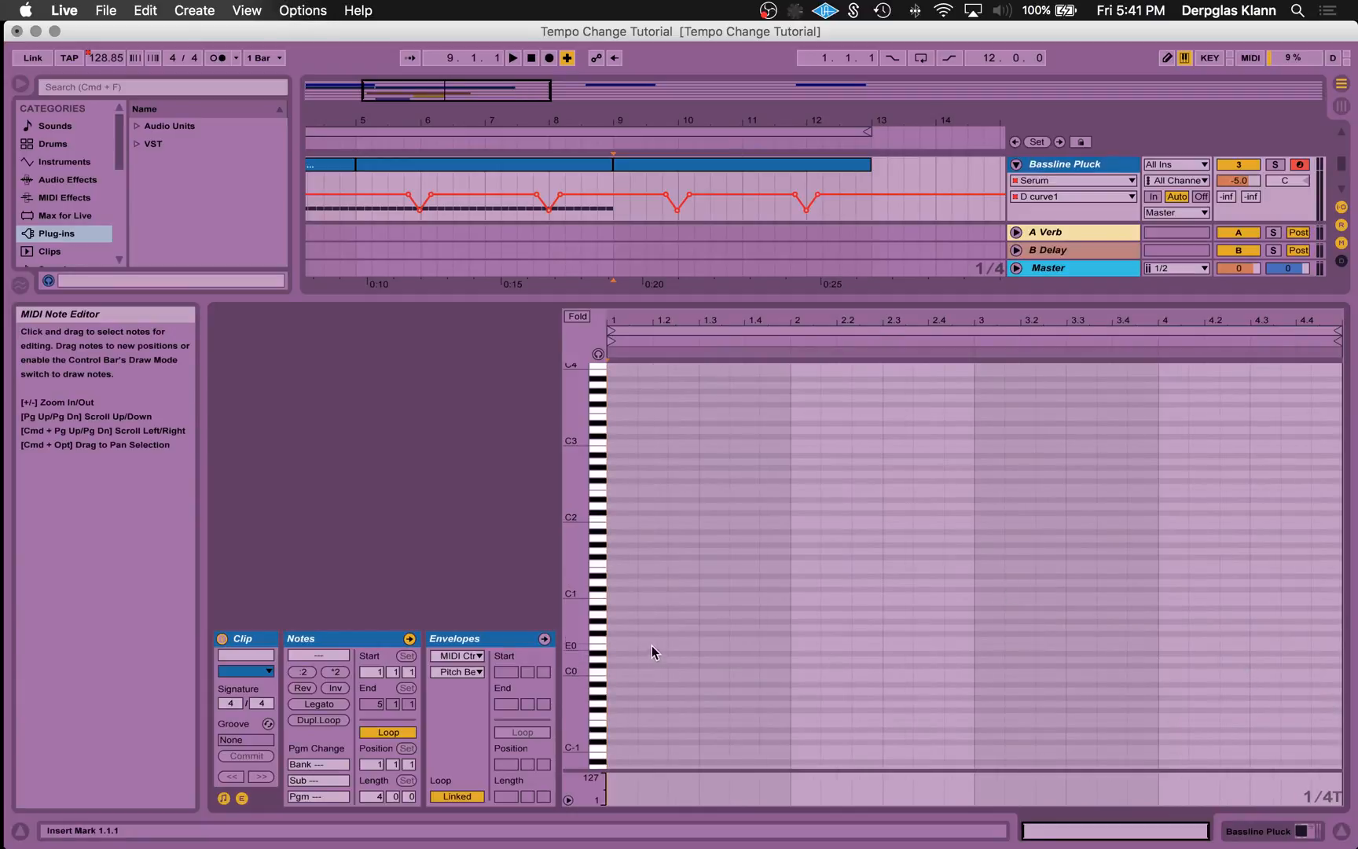
{"action": "double_click", "coordinate": [627, 627]}
{"action": "key", "text": "super+d"}
{"action": "key", "text": "super+d"}
{"action": "key", "text": "super+d"}
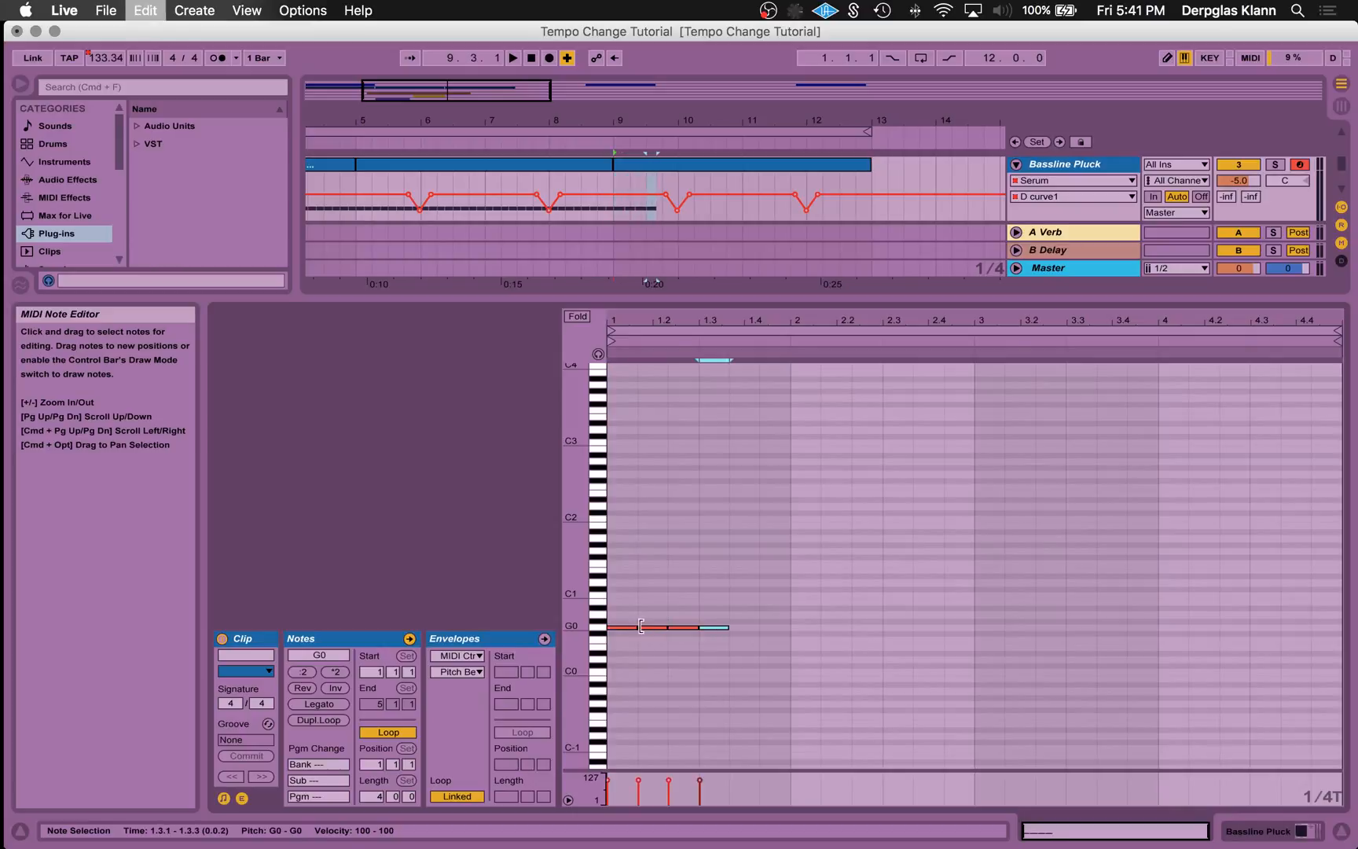
{"action": "key", "text": "super+d"}
{"action": "key", "text": "super+d"}
- Duplicate bar 1's six triplet notes across the clip's remaining three bars and return to the device view
{"action": "left_click_drag", "start_coordinate": [786, 612], "coordinate": [615, 673]}
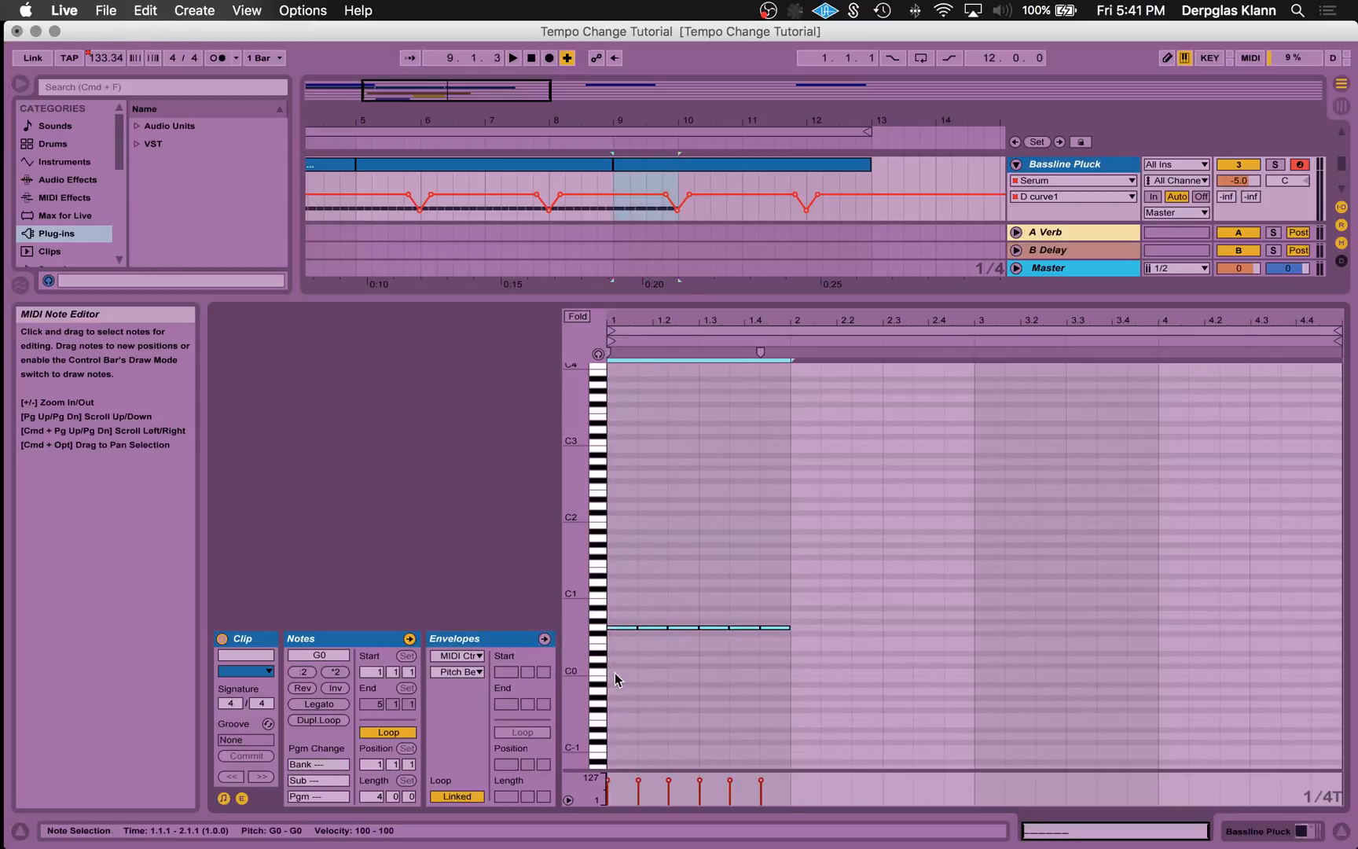
{"action": "key", "text": "super+d"}
{"action": "key", "text": "super+d"}
{"action": "key", "text": "super+d"}
{"action": "key", "text": "shift+Tab"}
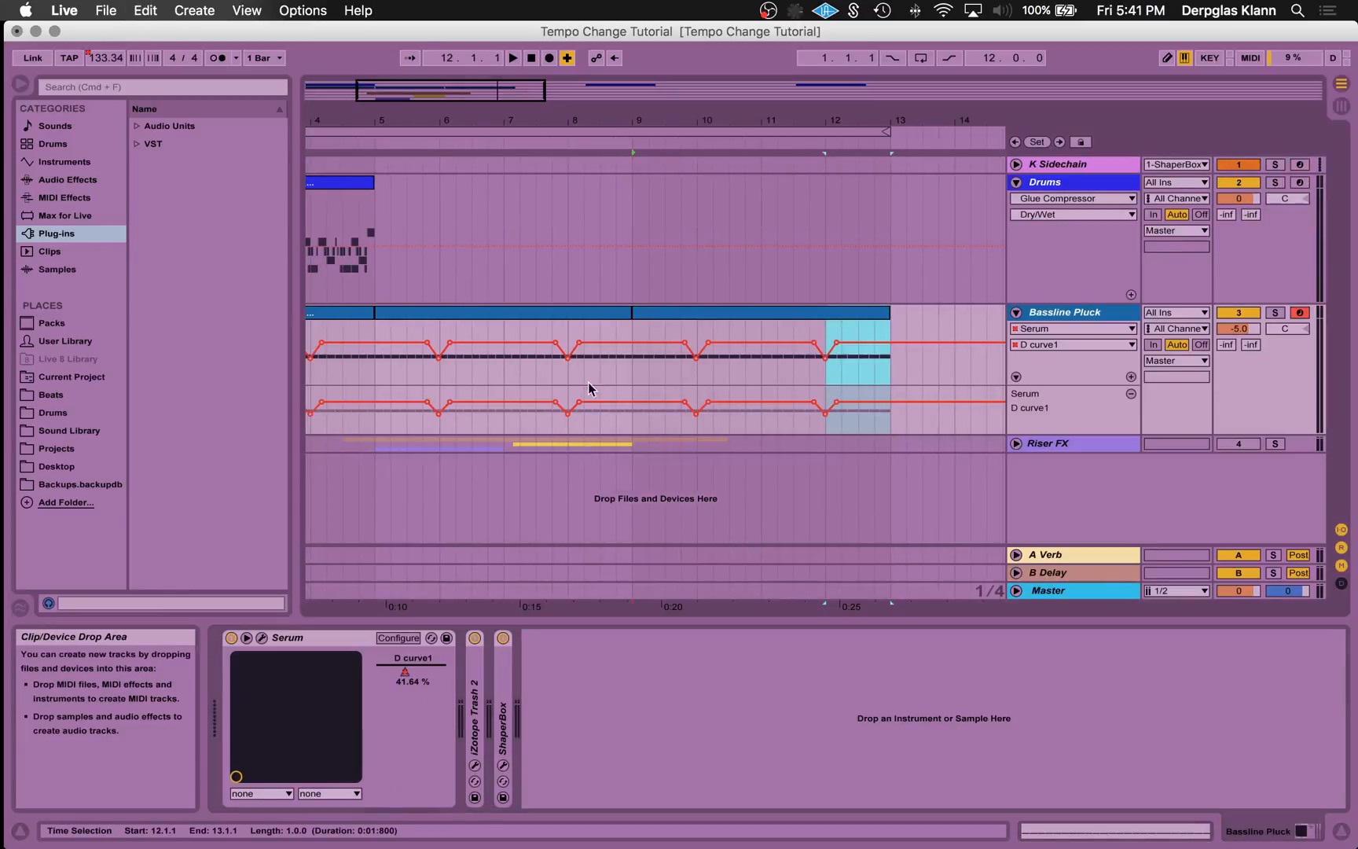
- Copy the first drum clip to 9.1.1 on the Drums track
{"action": "left_click_drag", "start_coordinate": [502, 110], "coordinate": [502, 55]}
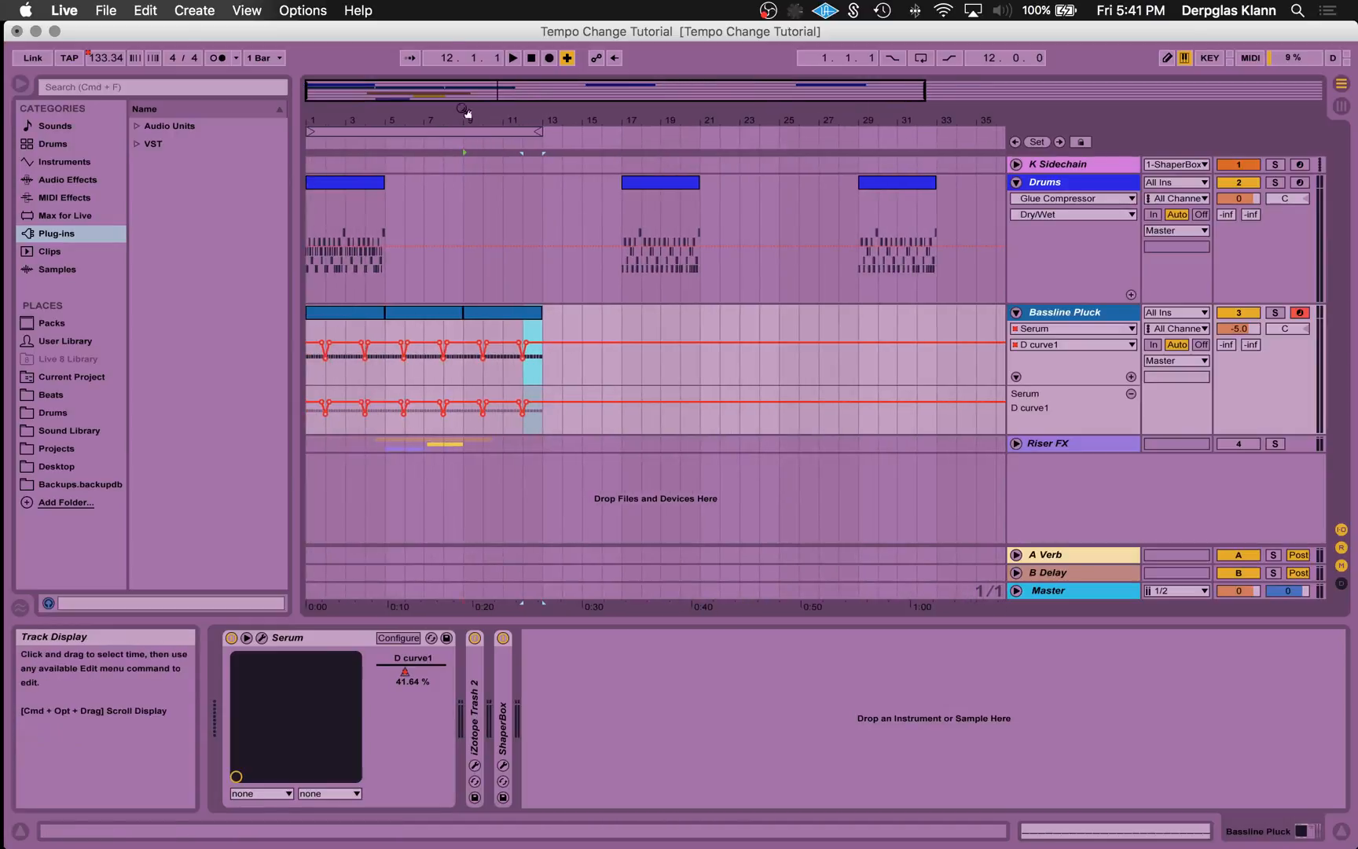
{"action": "left_click_drag", "start_coordinate": [467, 113], "coordinate": [531, 169]}
{"action": "left_click", "coordinate": [815, 185]}
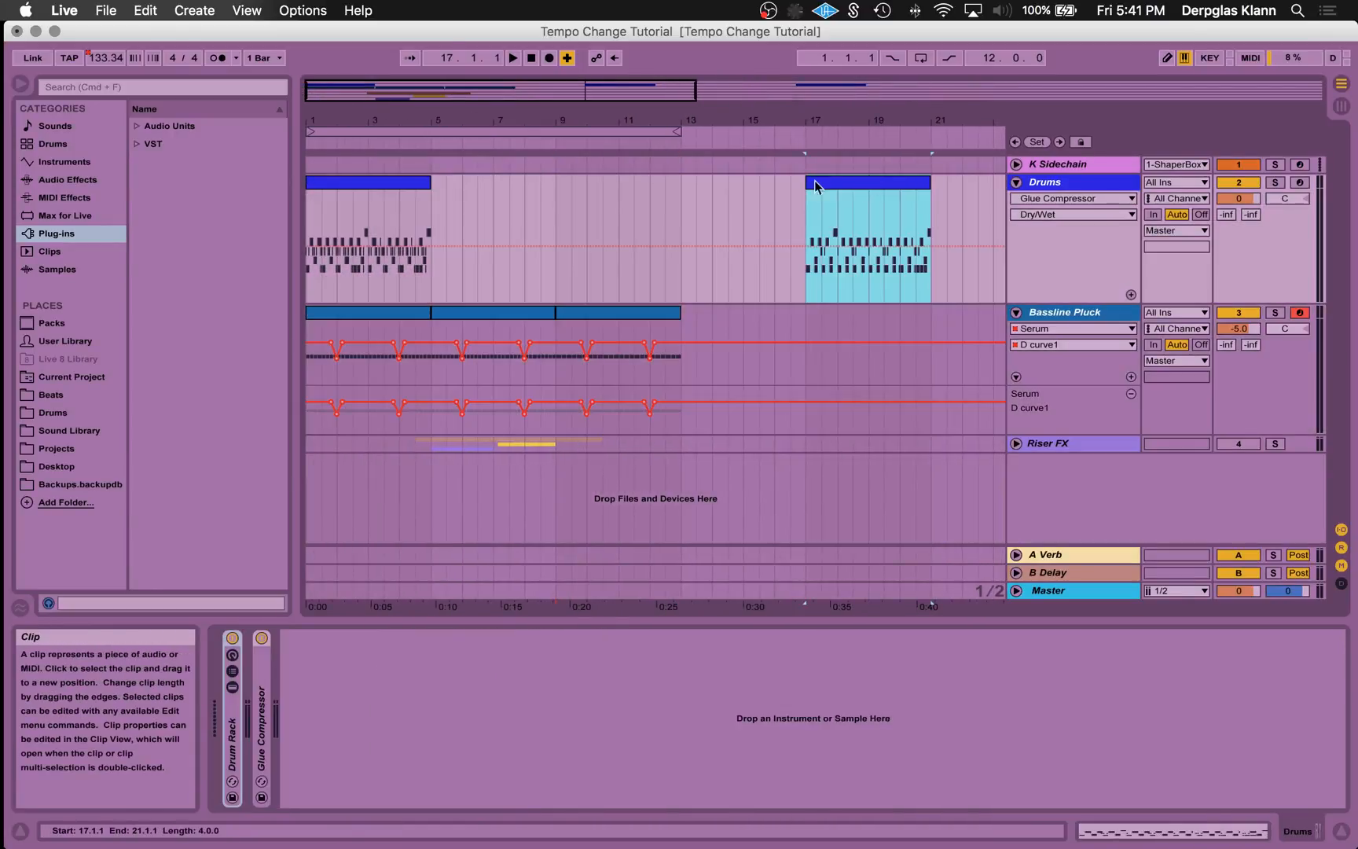
{"action": "left_click", "coordinate": [402, 183]}
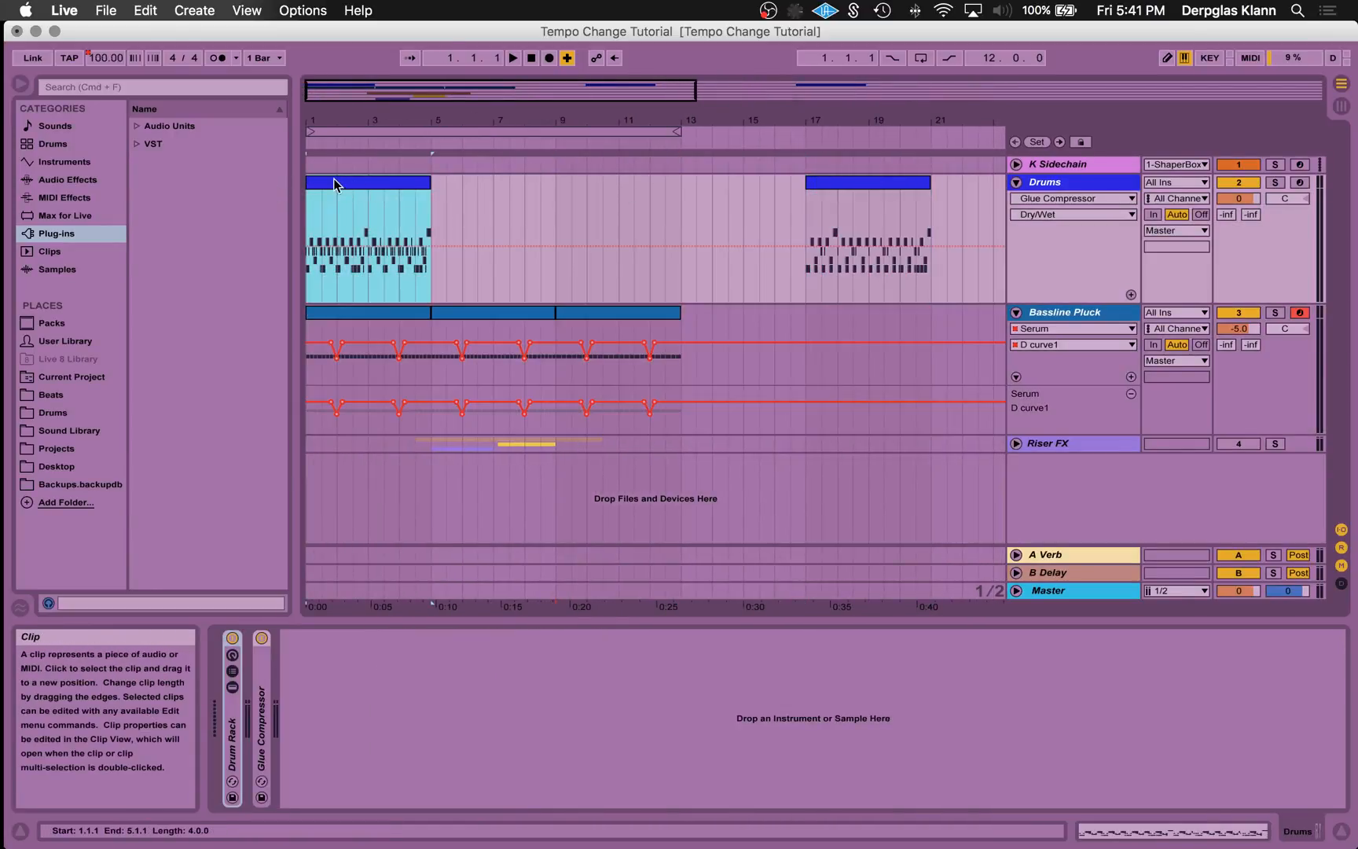
{"action": "left_click_drag", "start_coordinate": [336, 182], "coordinate": [585, 216]}
- Play the arrangement from 7.1.1 through the tempo change at bar 9 and stop playback
{"action": "left_click", "coordinate": [492, 280]}
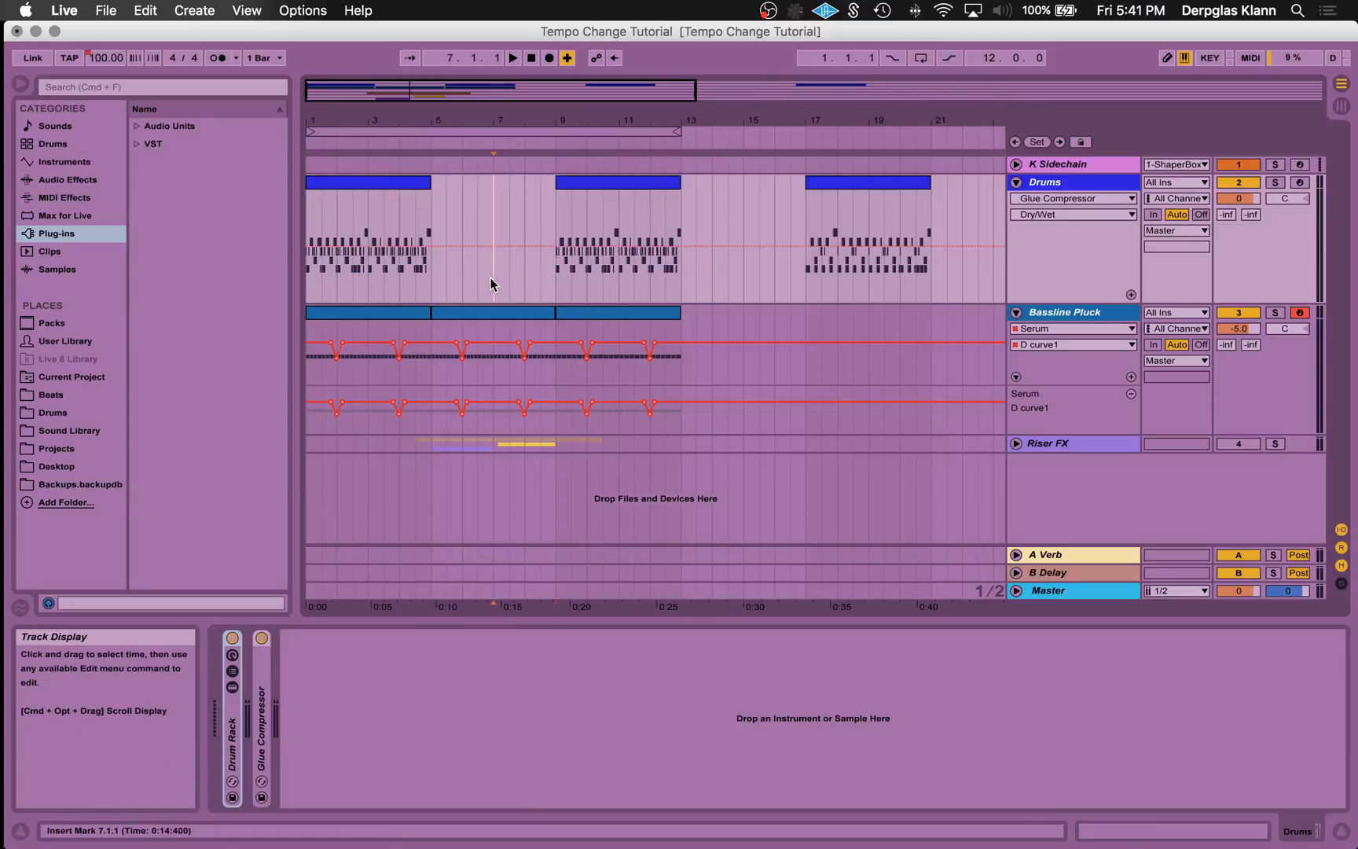
{"action": "key", "text": "space"}
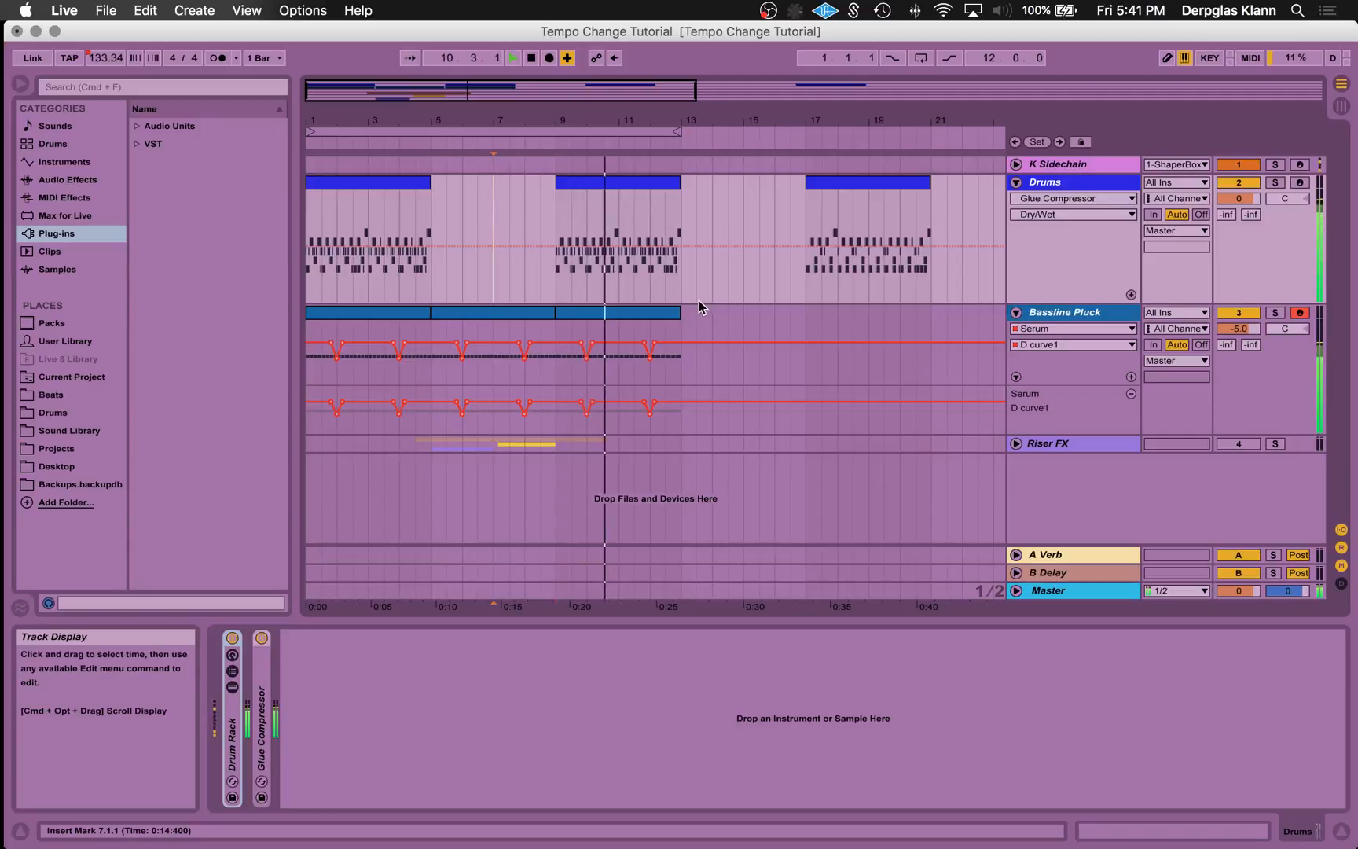
{"action": "key", "text": "space"}
- Replace the drum clip at bar 9 with the one from bar 17, and activate the Riser FX track
{"action": "mouse_move", "coordinate": [650, 182]}
{"action": "left_mouse_down"}
{"action": "mouse_move", "coordinate": [910, 187]}
{"action": "mouse_move", "coordinate": [640, 187]}
{"action": "left_mouse_up"}
{"action": "left_click", "coordinate": [1222, 442]}
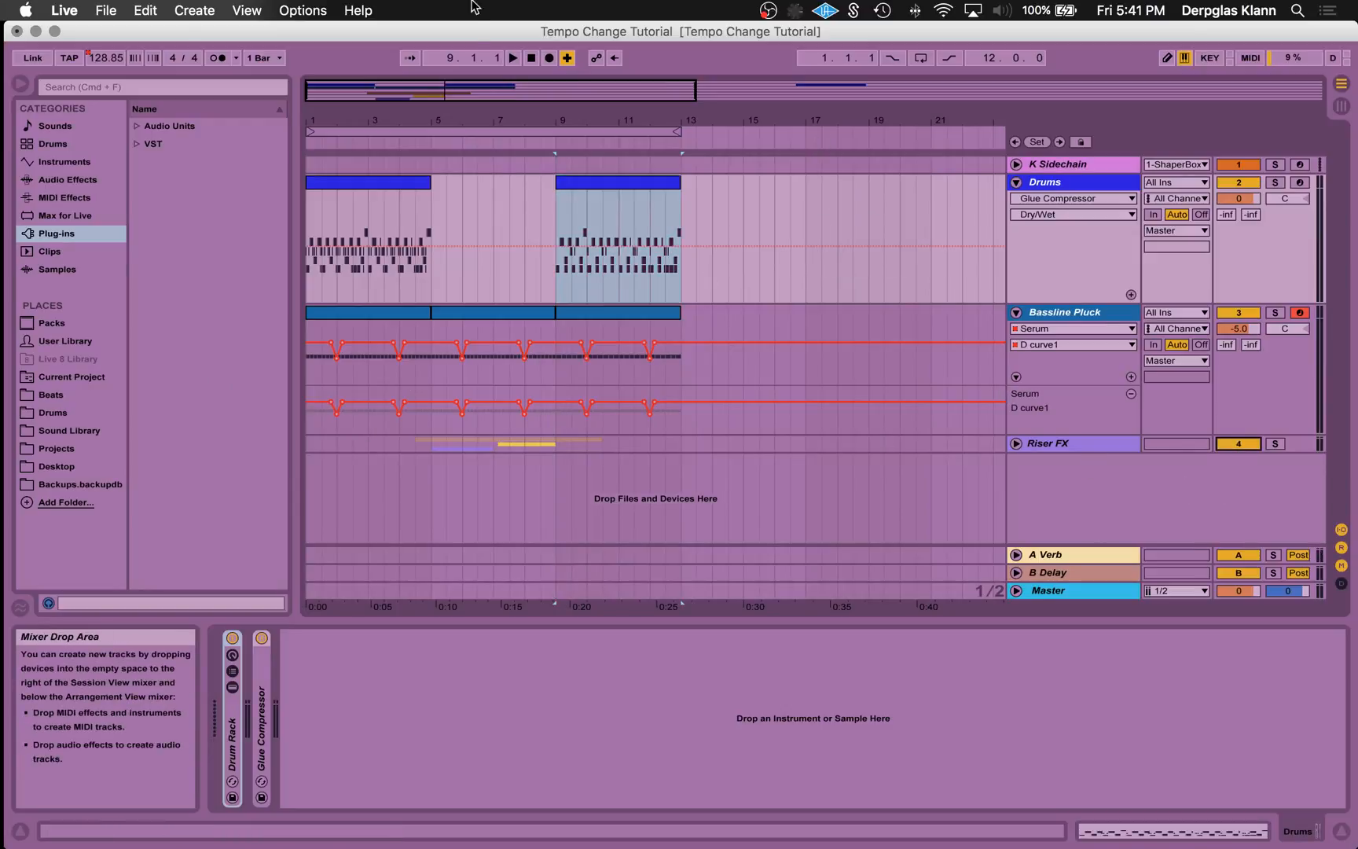
- Reset the playhead to 1.1.1 and play the whole arrangement through the tempo change at bar 9
{"action": "left_click", "coordinate": [532, 57]}
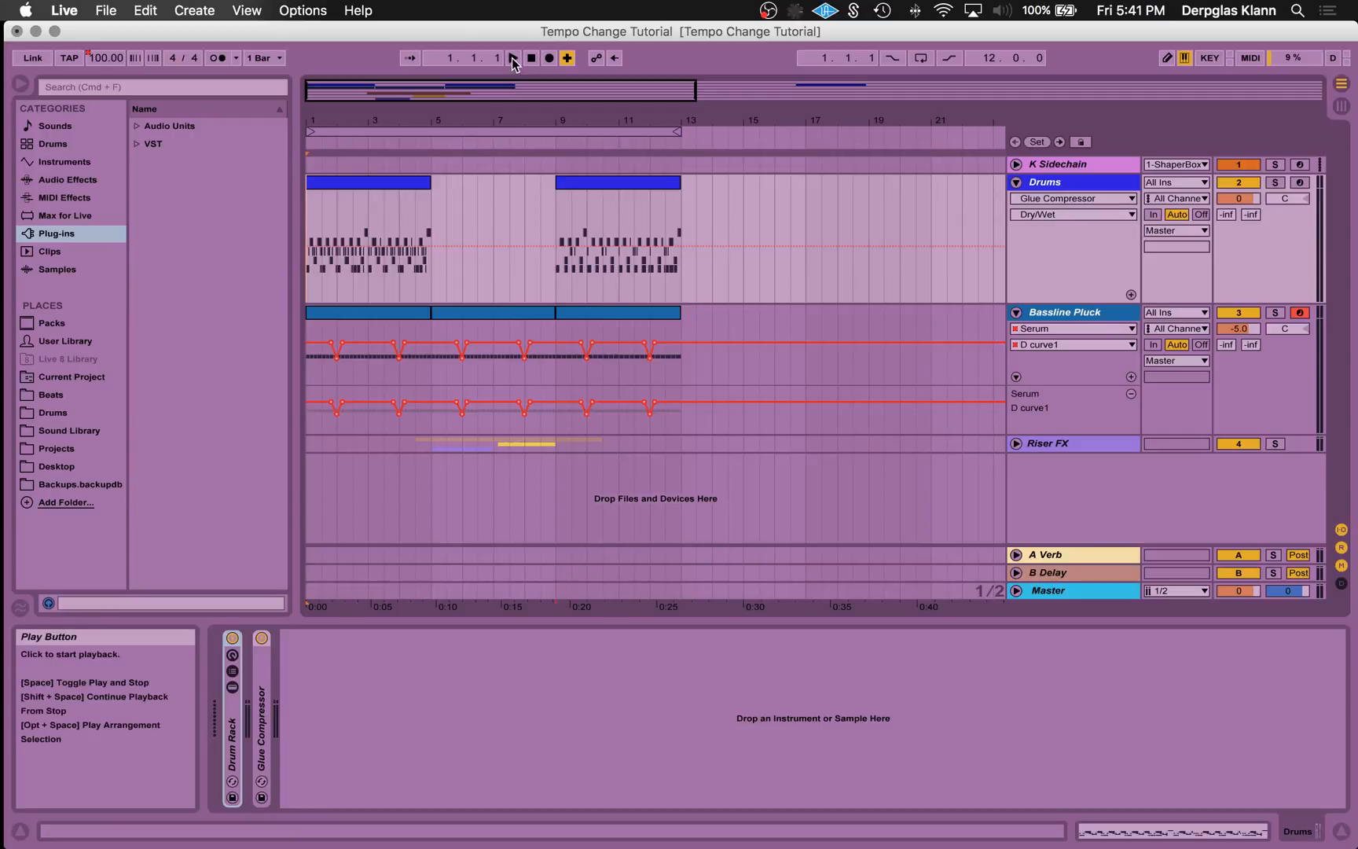
{"action": "left_click", "coordinate": [512, 59]}
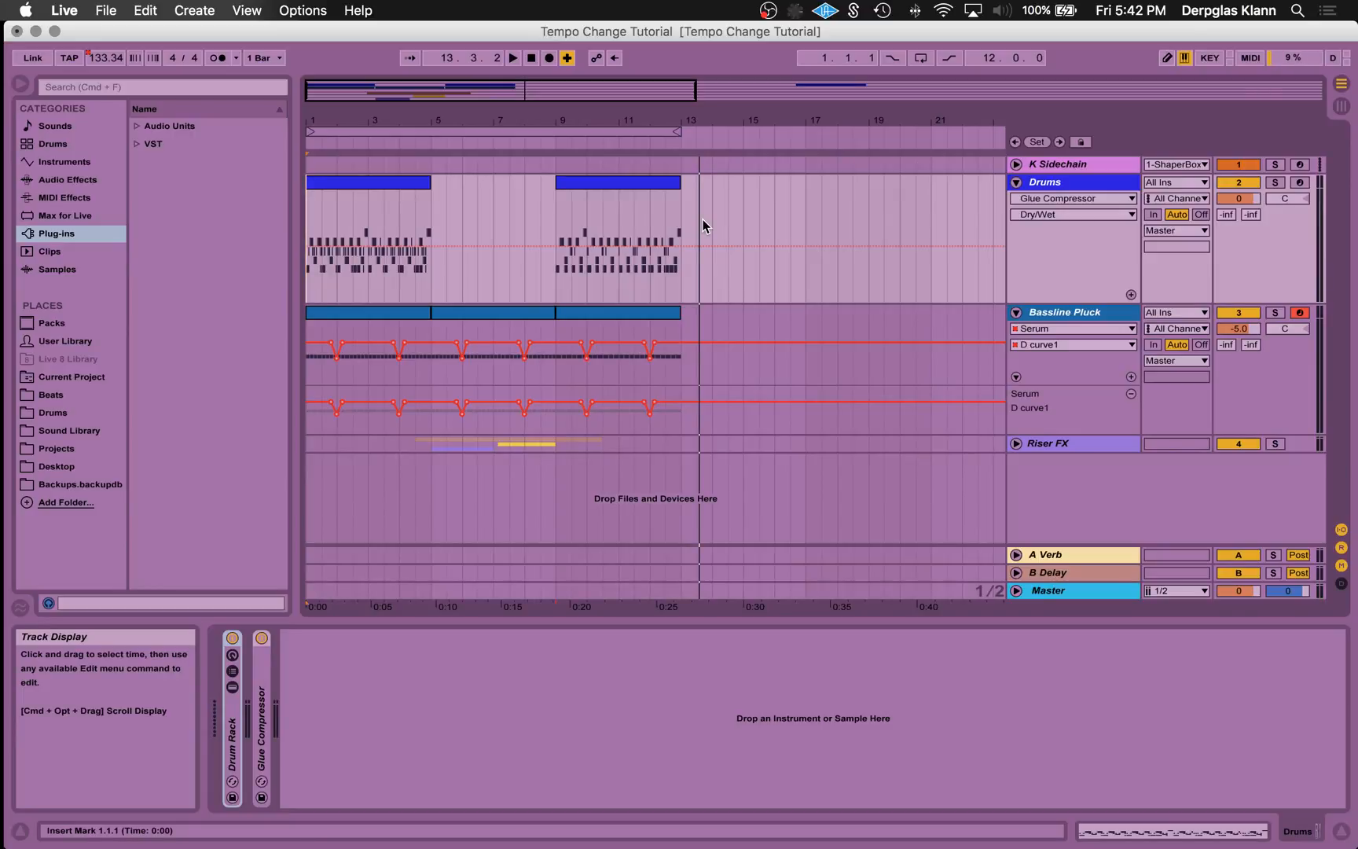
- Move the bar 9 drum clip out to between bars 16 and 17, and copy the first drum clip to 9.1.1
{"action": "left_click", "coordinate": [611, 185]}
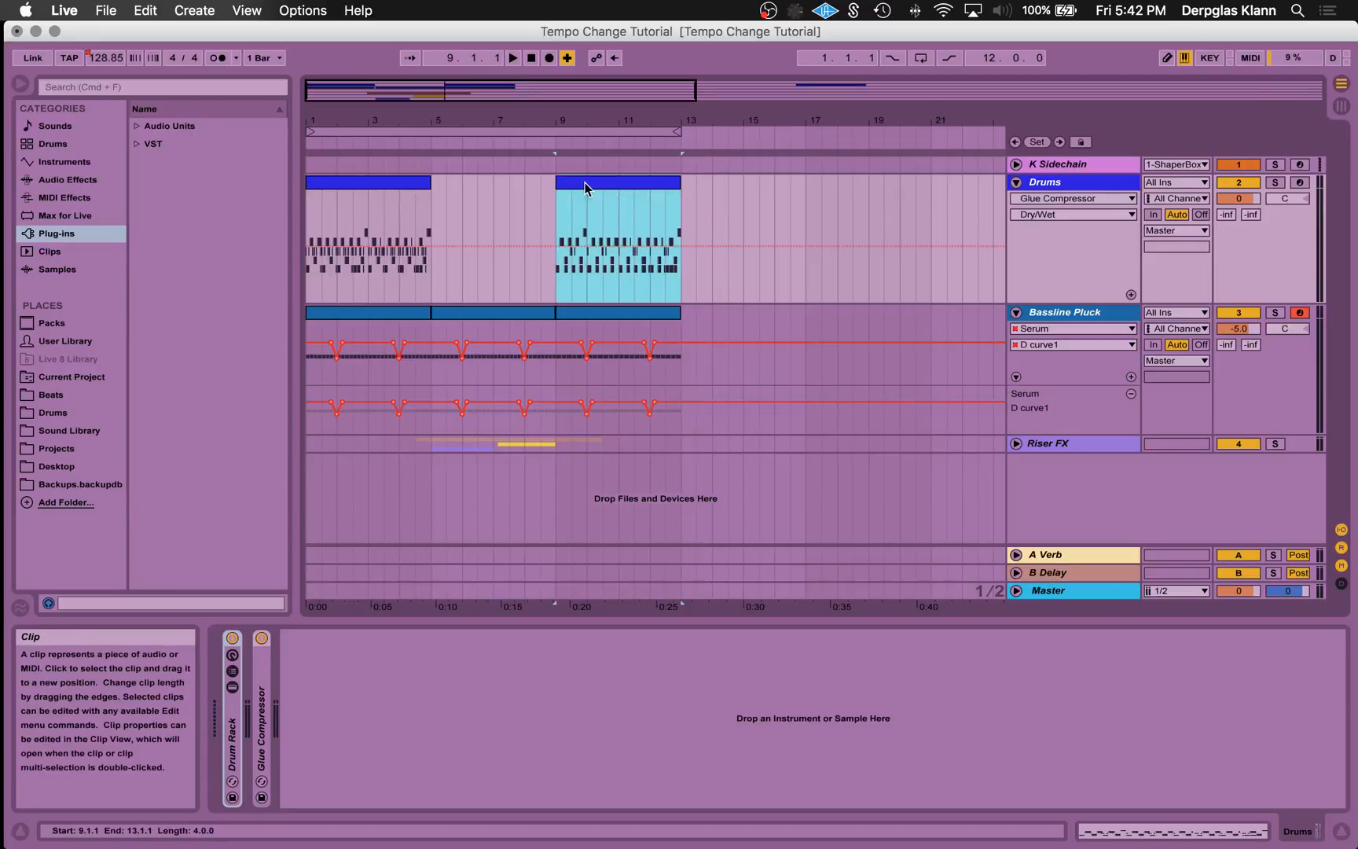
{"action": "left_click_drag", "start_coordinate": [606, 187], "coordinate": [840, 187]}
{"action": "left_click_drag", "start_coordinate": [363, 181], "coordinate": [603, 191]}
- Stretch the notes of the copied drum clip at bar 9 to double length and close its clip view
{"action": "double_click", "coordinate": [604, 191]}
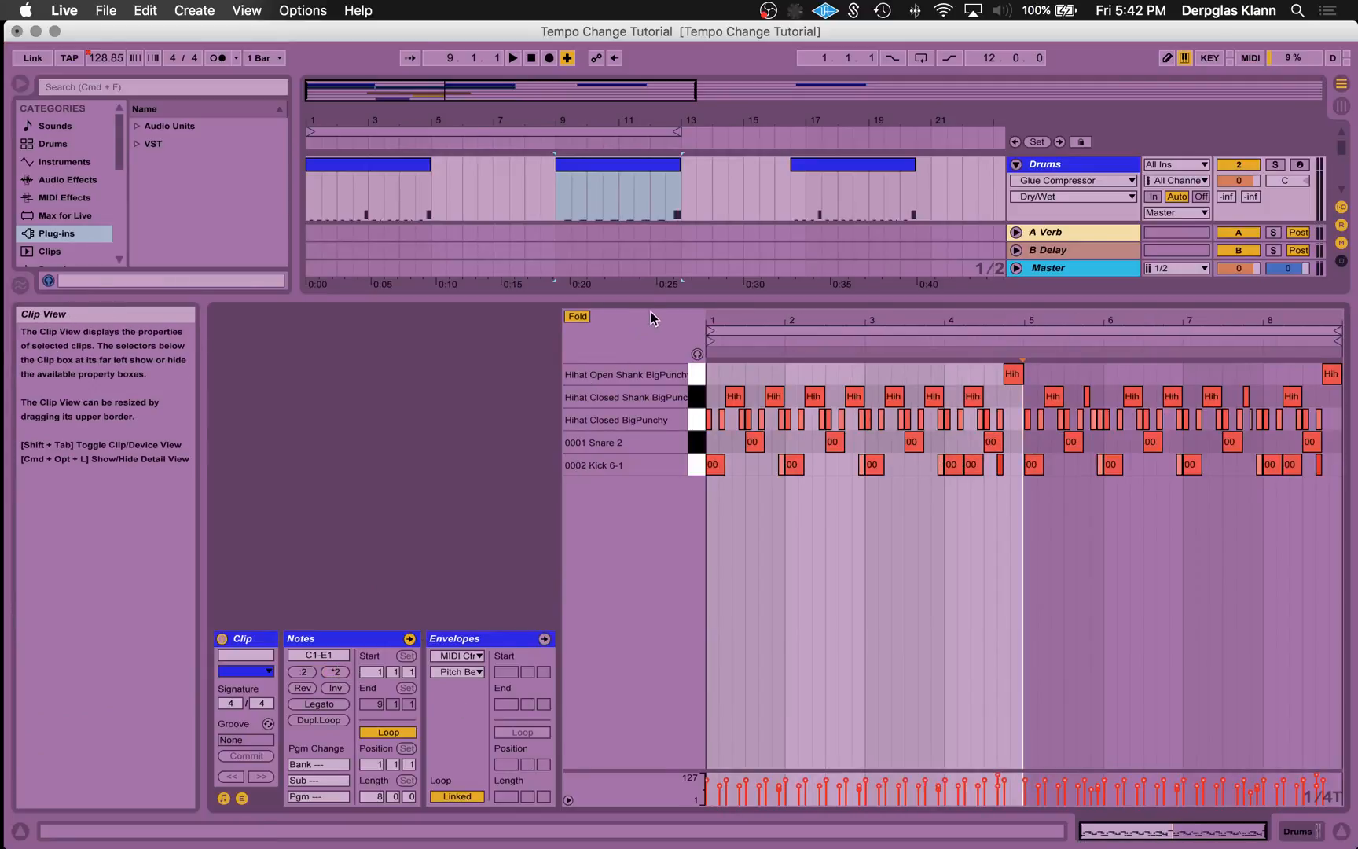
{"action": "left_click_drag", "start_coordinate": [651, 304], "coordinate": [580, 507]}
- Play from 7.1.1 across the tempo change to hear the drum clip at bar 9, and stop playback
{"action": "left_click", "coordinate": [516, 259]}
{"action": "key", "text": "space"}
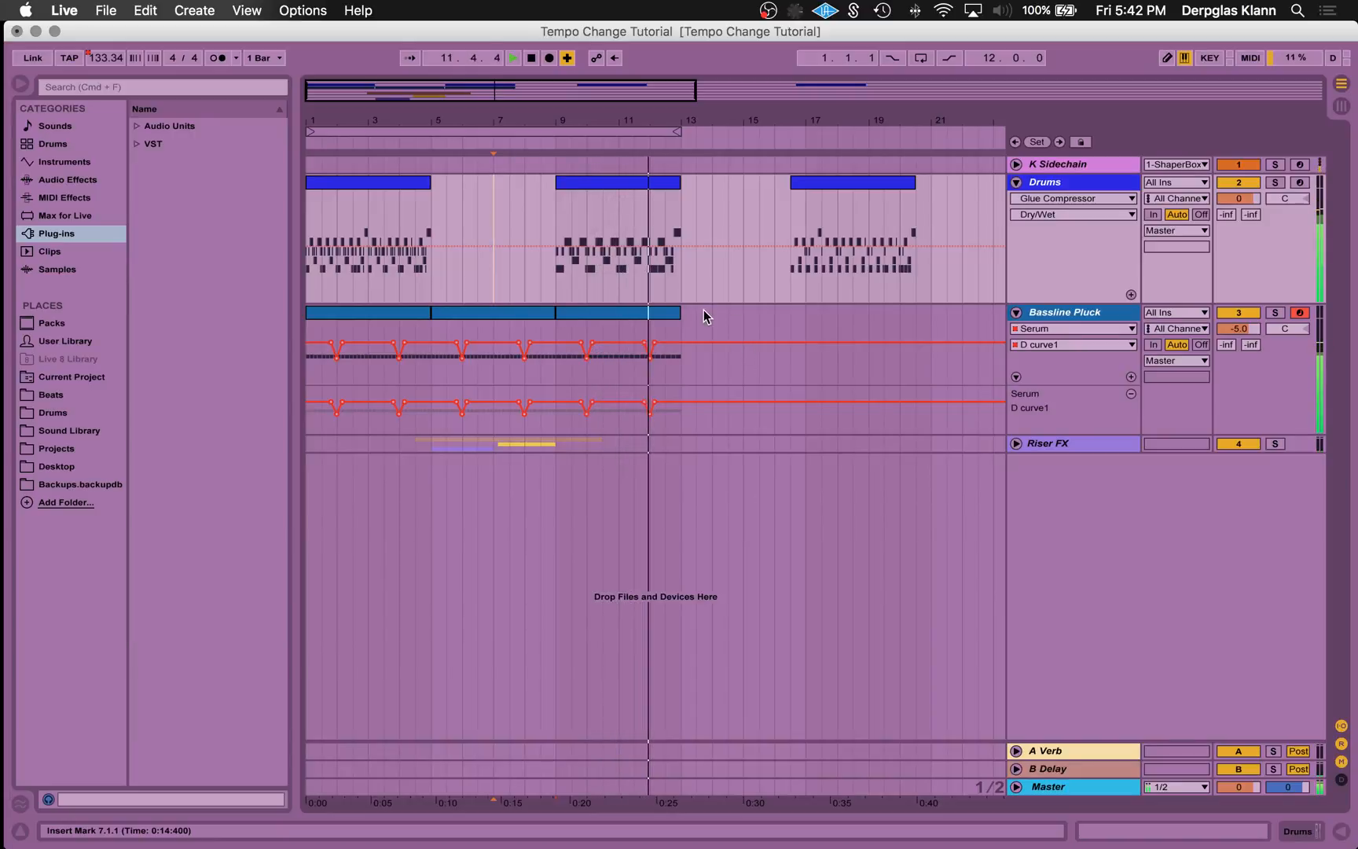
{"action": "key", "text": "space"}
{"action": "left_click_drag", "start_coordinate": [503, 104], "coordinate": [585, 100]}
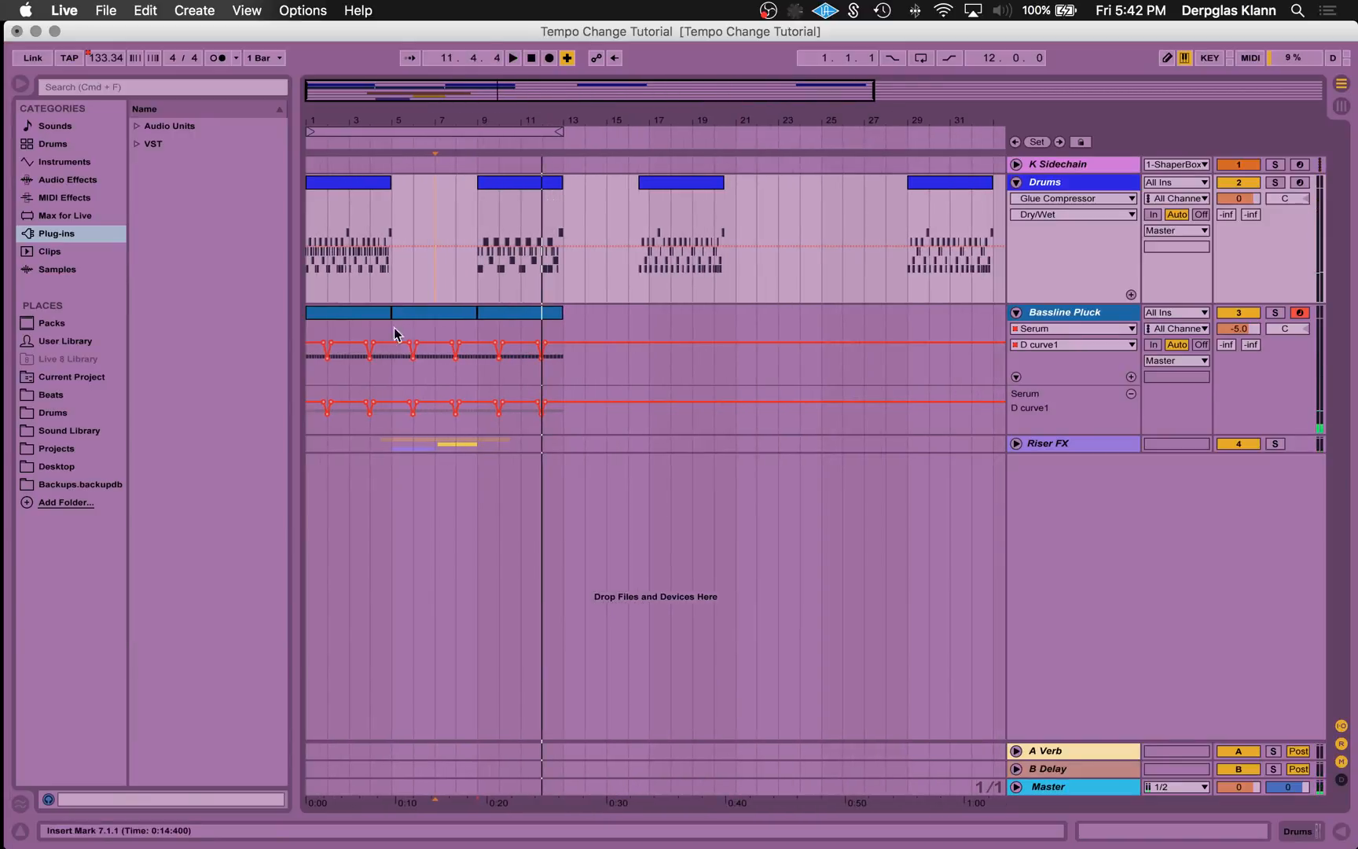
{"action": "left_click", "coordinate": [1039, 305]}
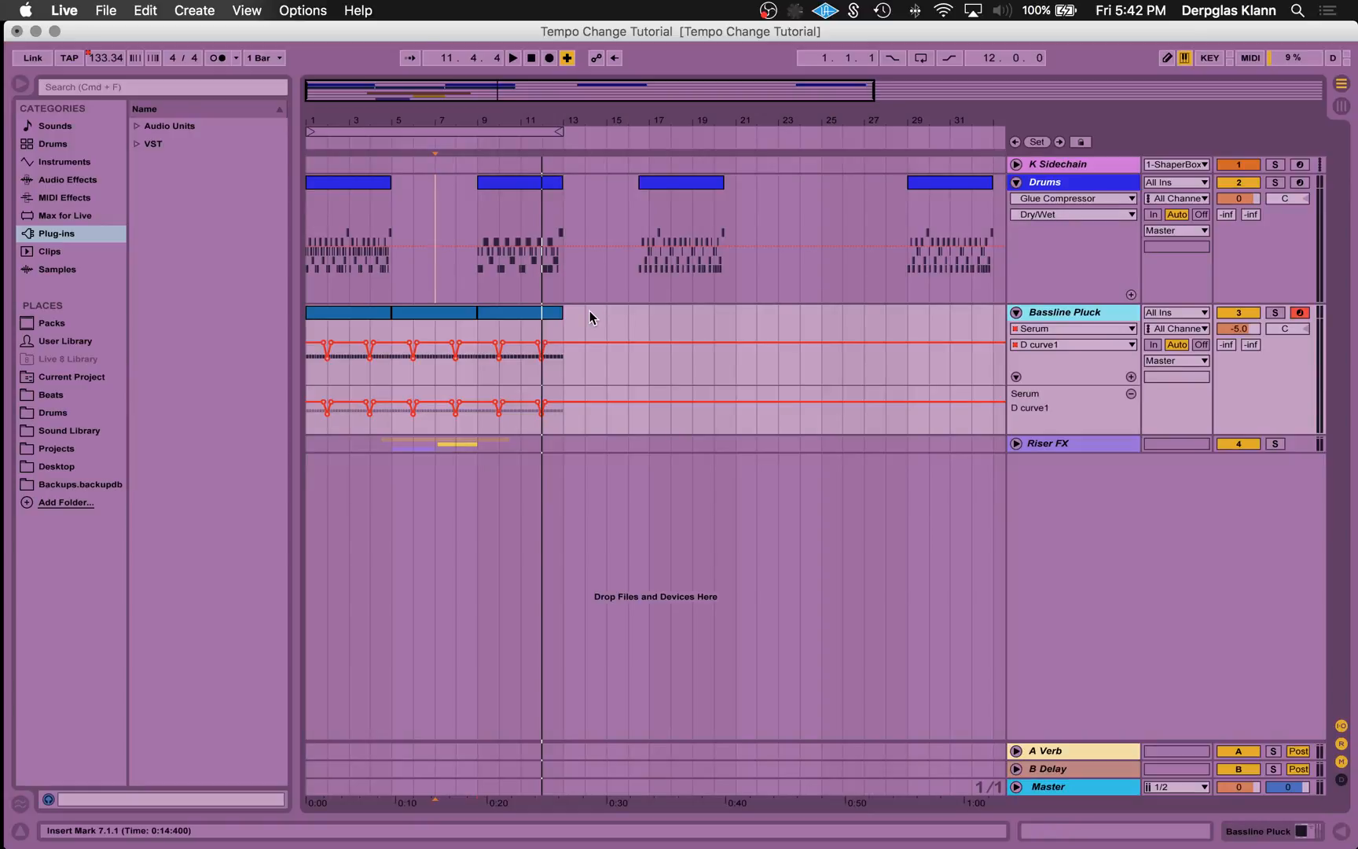
{"action": "left_click", "coordinate": [354, 187]}
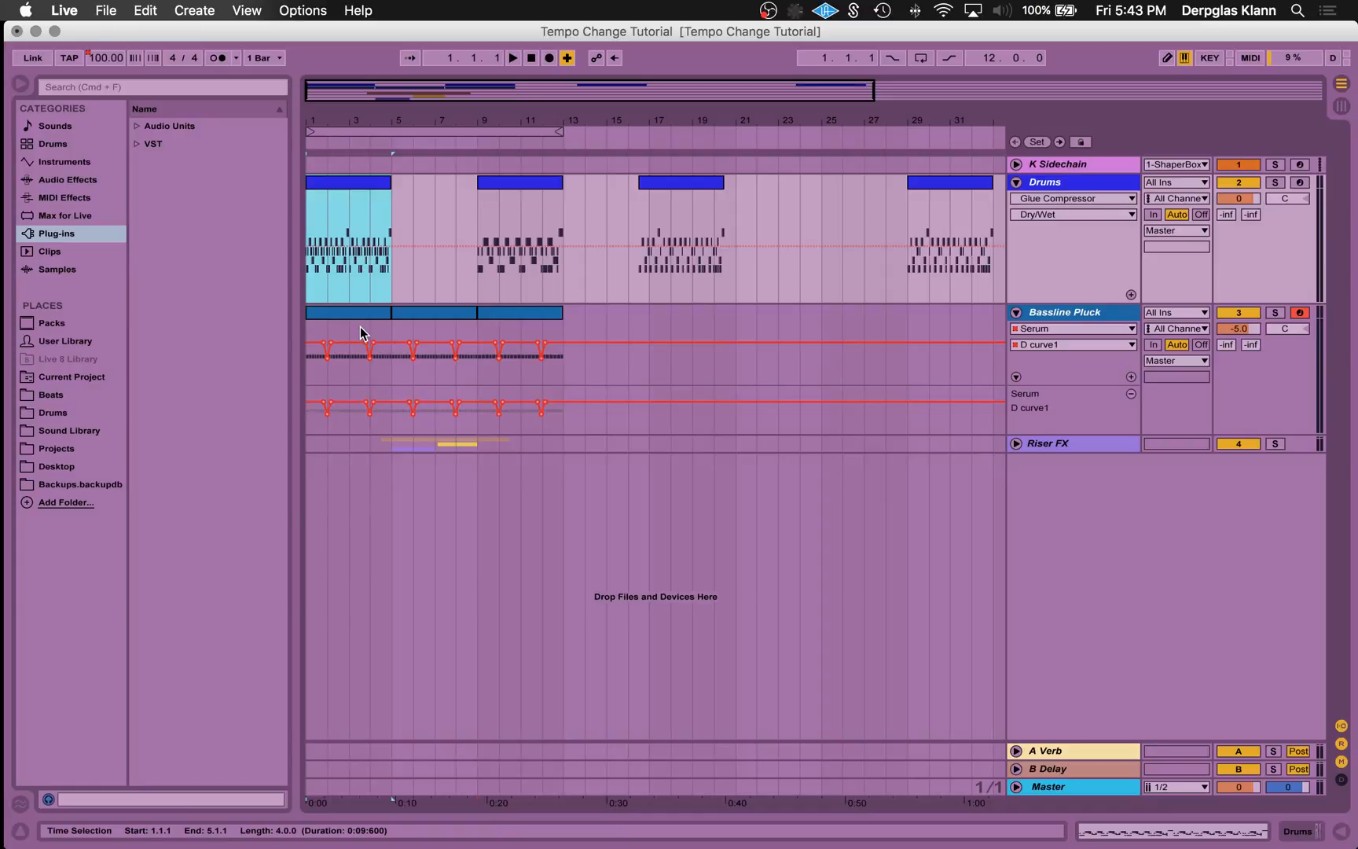
{"action": "left_click_drag", "start_coordinate": [462, 92], "coordinate": [521, 219]}
{"action": "scroll", "coordinate": [524, 223], "scroll_direction": "left", "scroll_amount": 5}
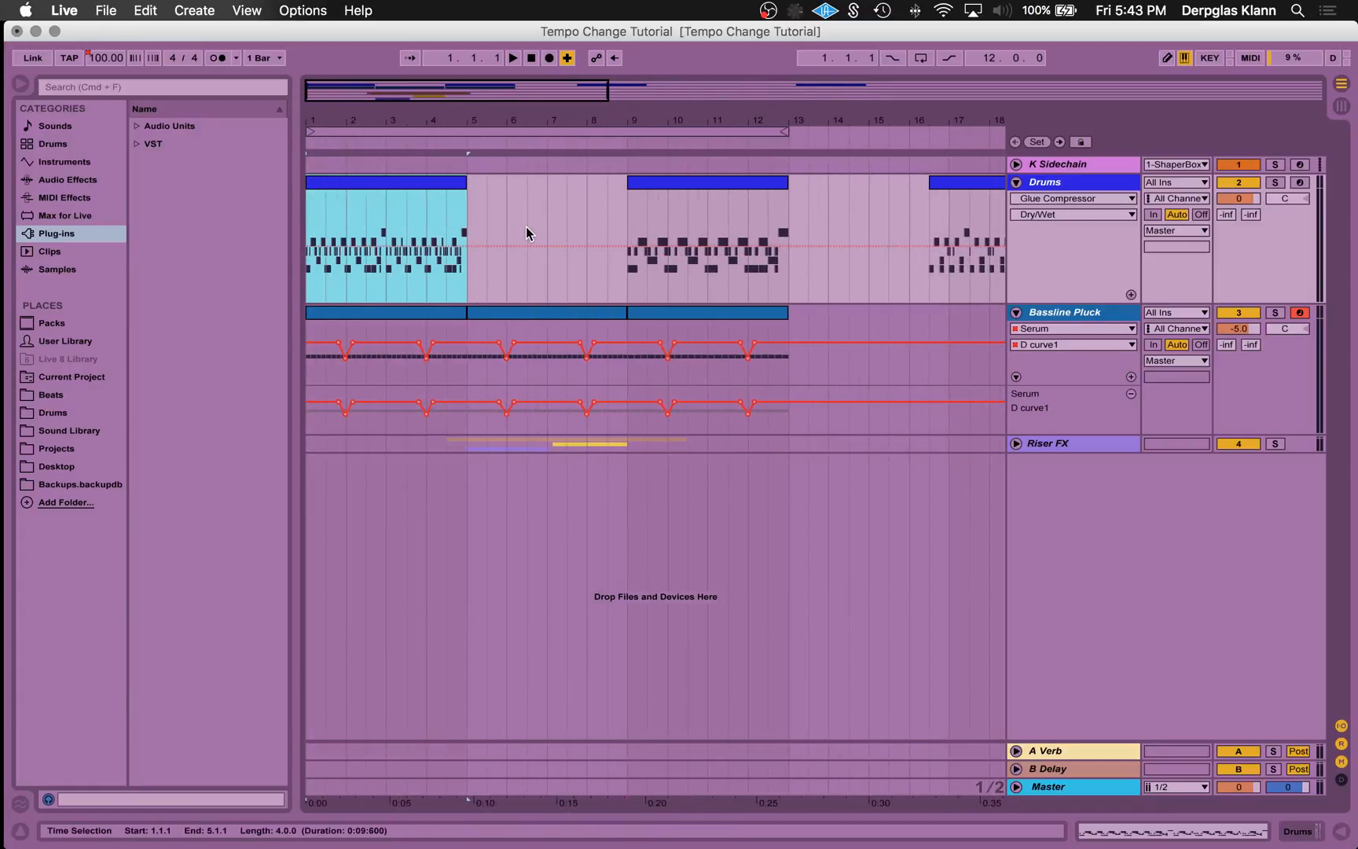